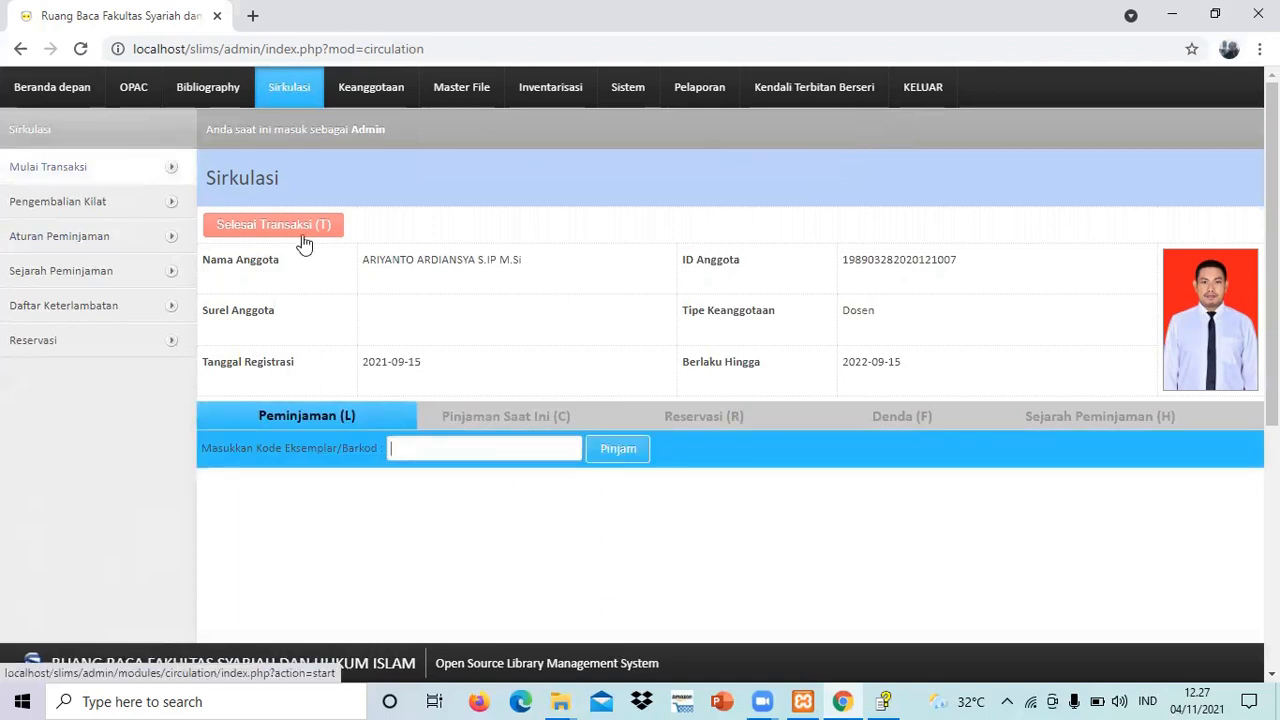
Step: Open the bibliography record of HUKUM TATA NEGARA (Darurat) and look up its item code in the collection data
{"action": "left_click", "coordinate": [212, 88]}
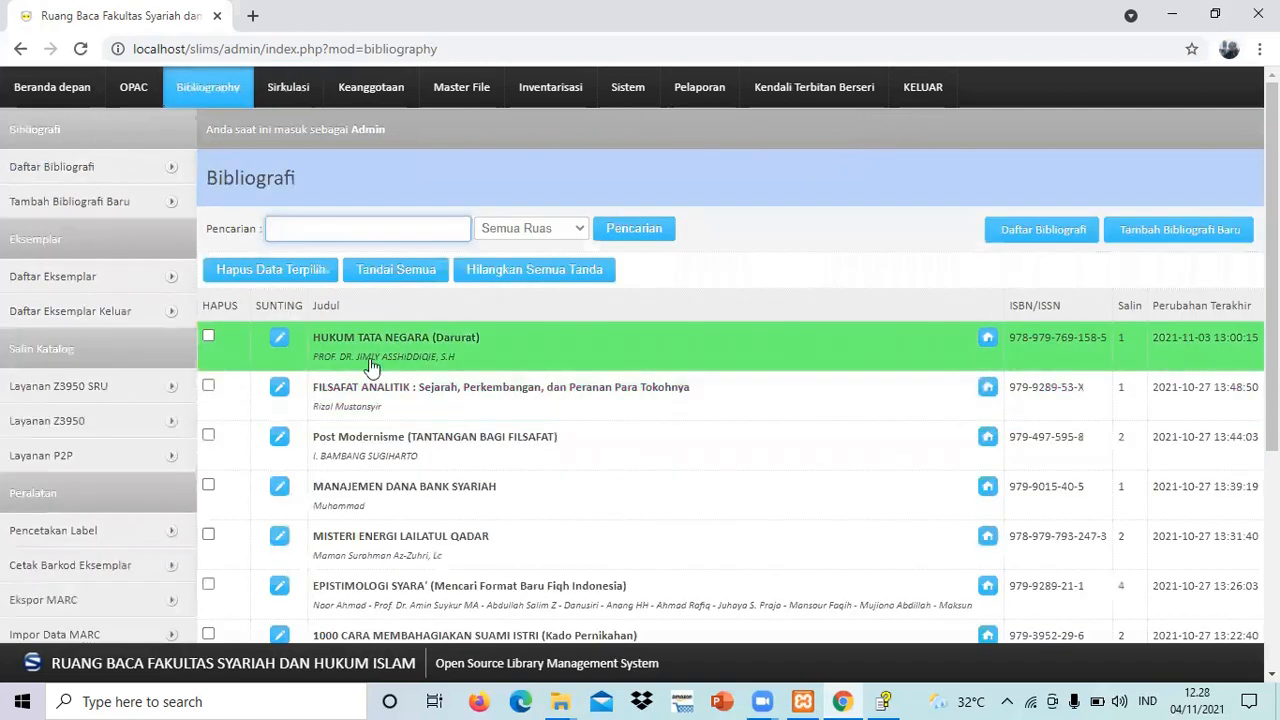
{"action": "left_click", "coordinate": [276, 340]}
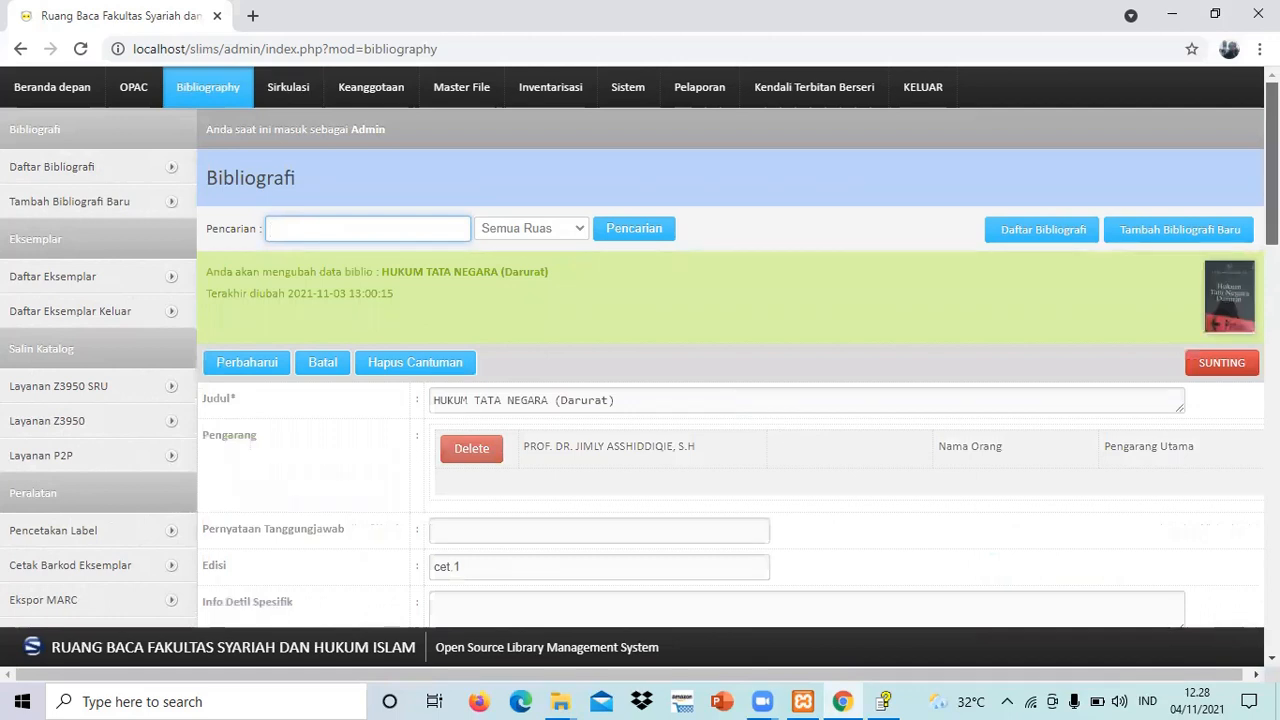
{"action": "scroll", "coordinate": [730, 400], "scroll_direction": "down", "scroll_amount": 4}
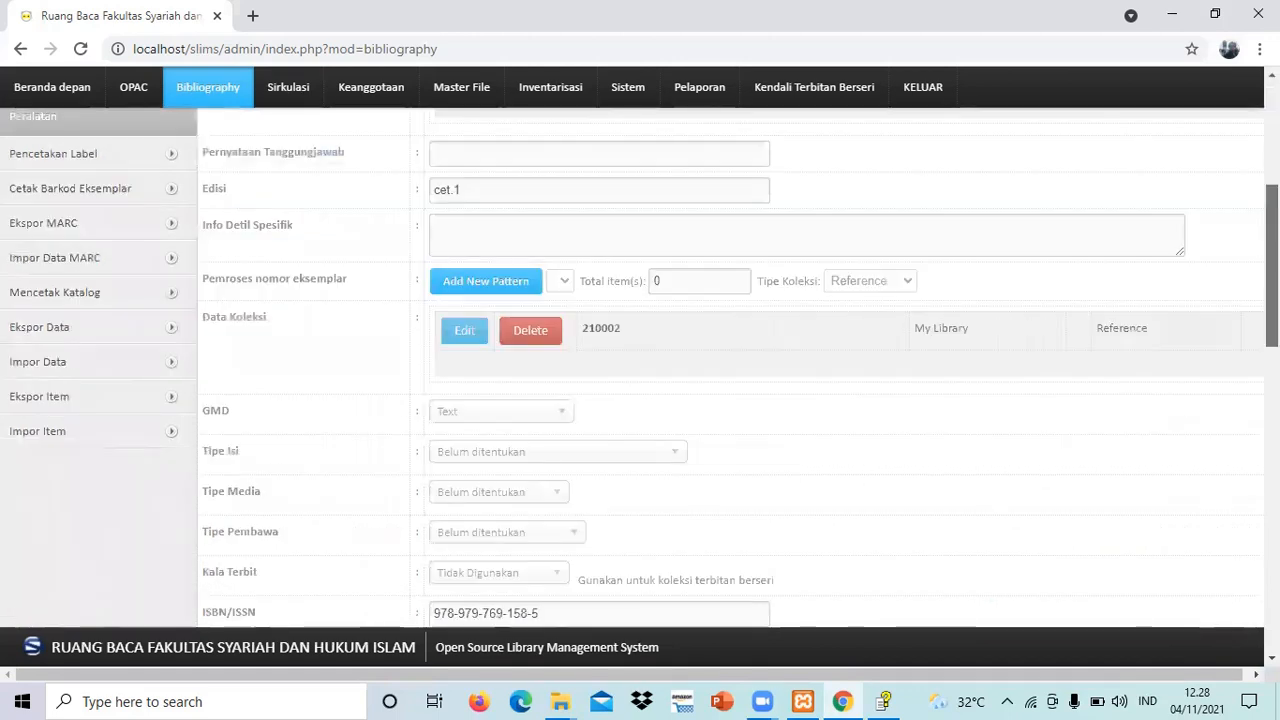
{"action": "left_click_drag", "start_coordinate": [1272, 266], "coordinate": [1272, 268]}
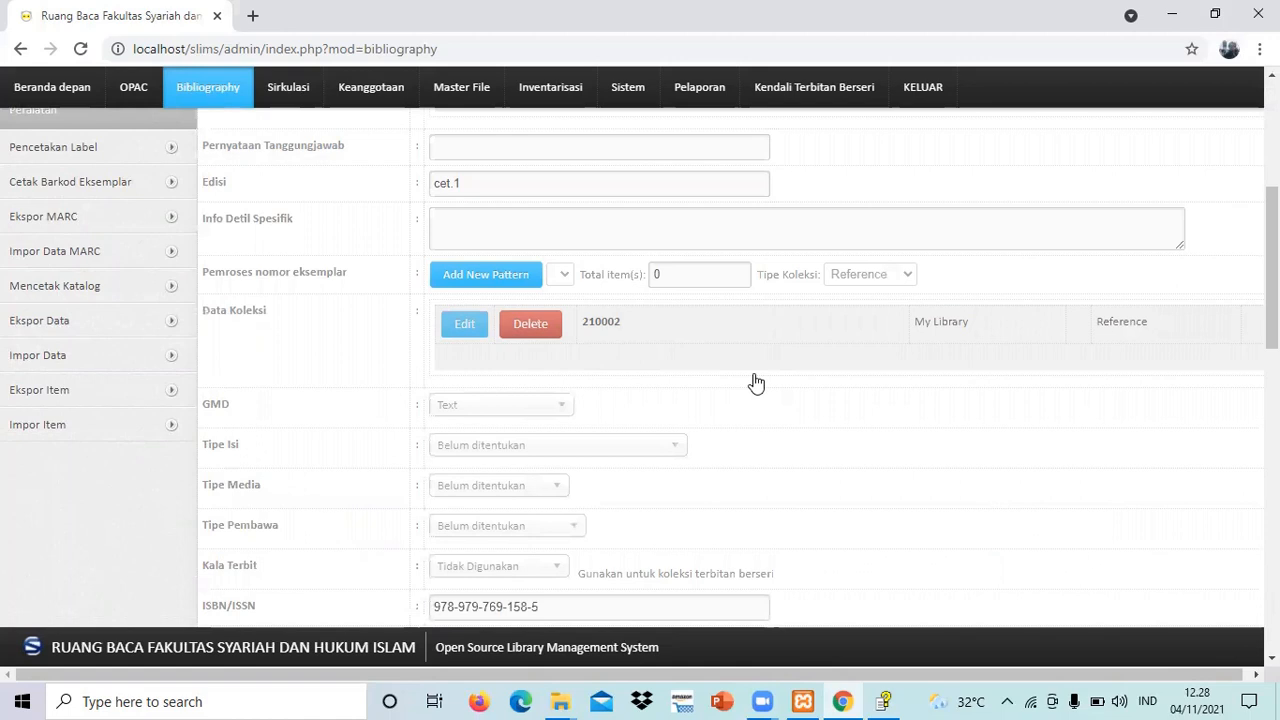
Step: Return to the member's circulation transaction and loan out the item with code 210002
{"action": "left_click", "coordinate": [290, 97]}
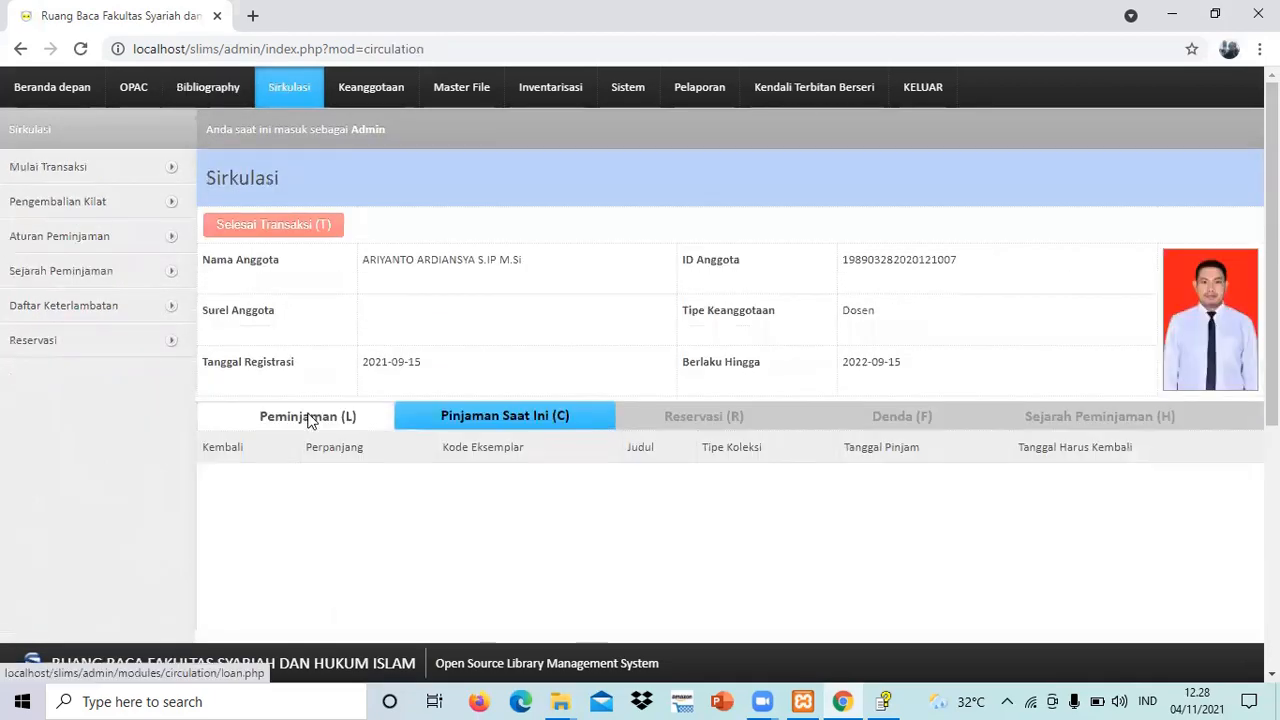
{"action": "left_click", "coordinate": [310, 418]}
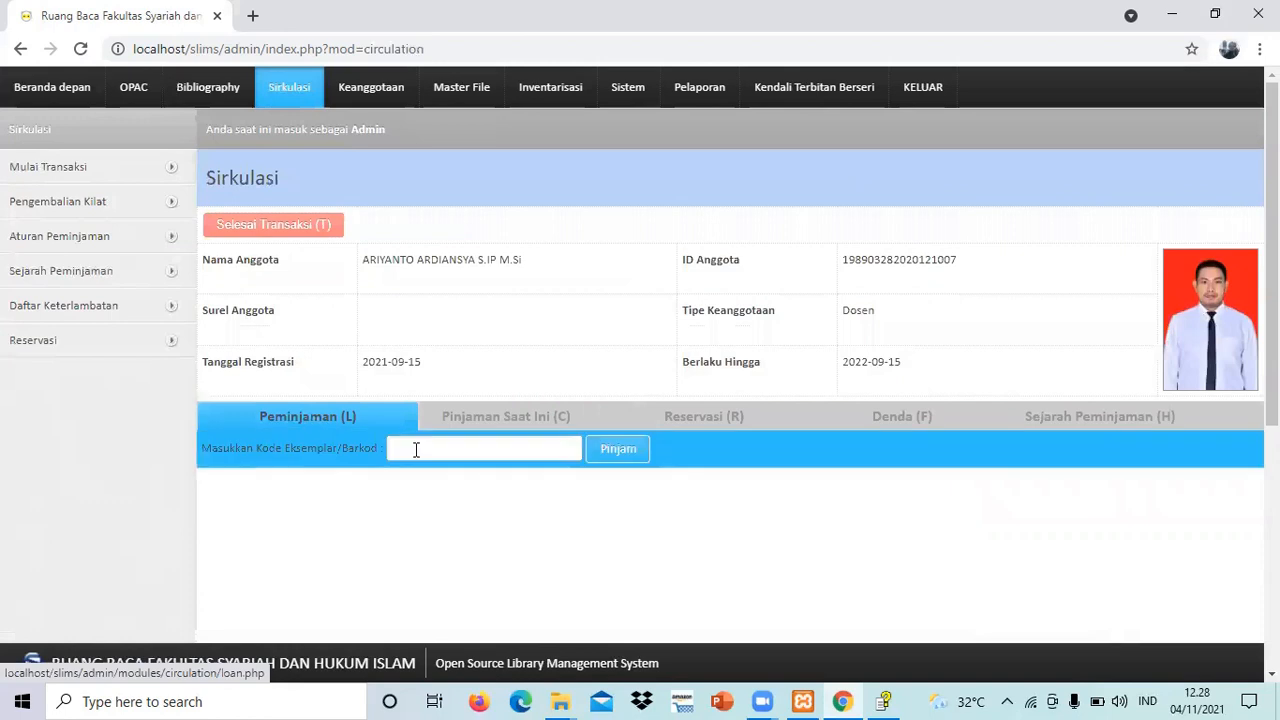
{"action": "left_click", "coordinate": [416, 450]}
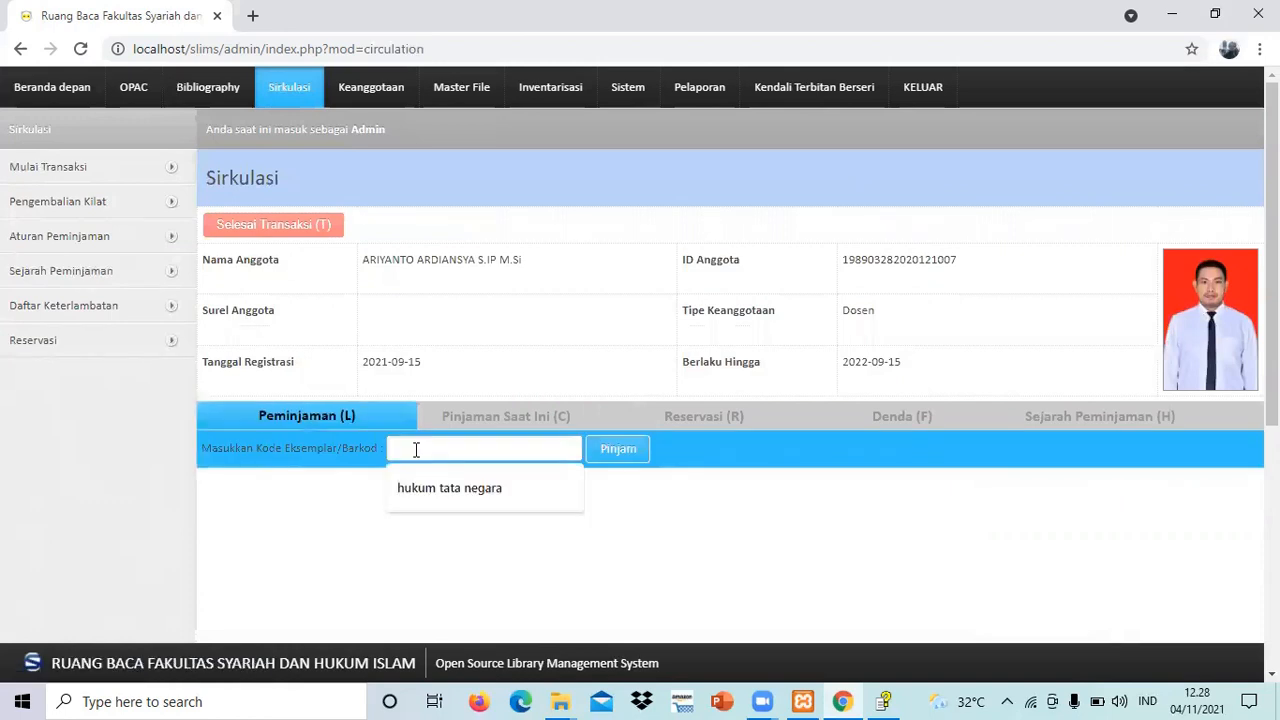
{"action": "type", "text": "21"}
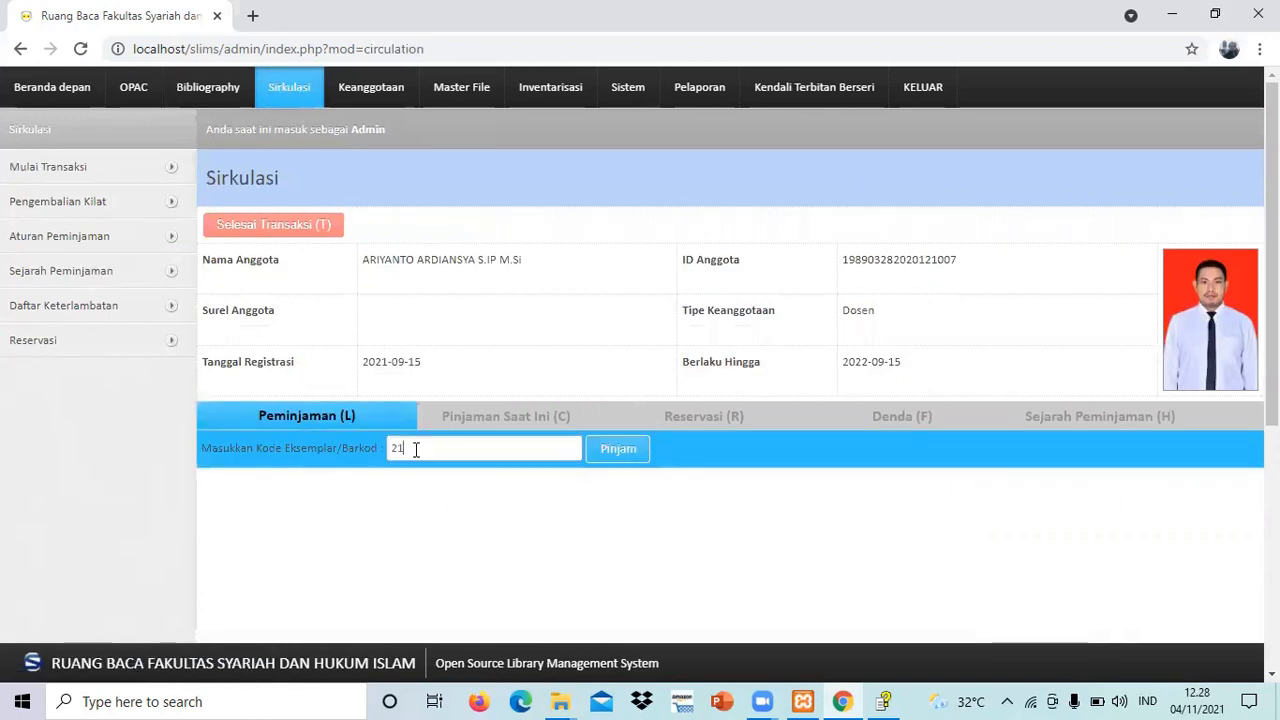
{"action": "type", "text": "0002"}
{"action": "left_click", "coordinate": [612, 449]}
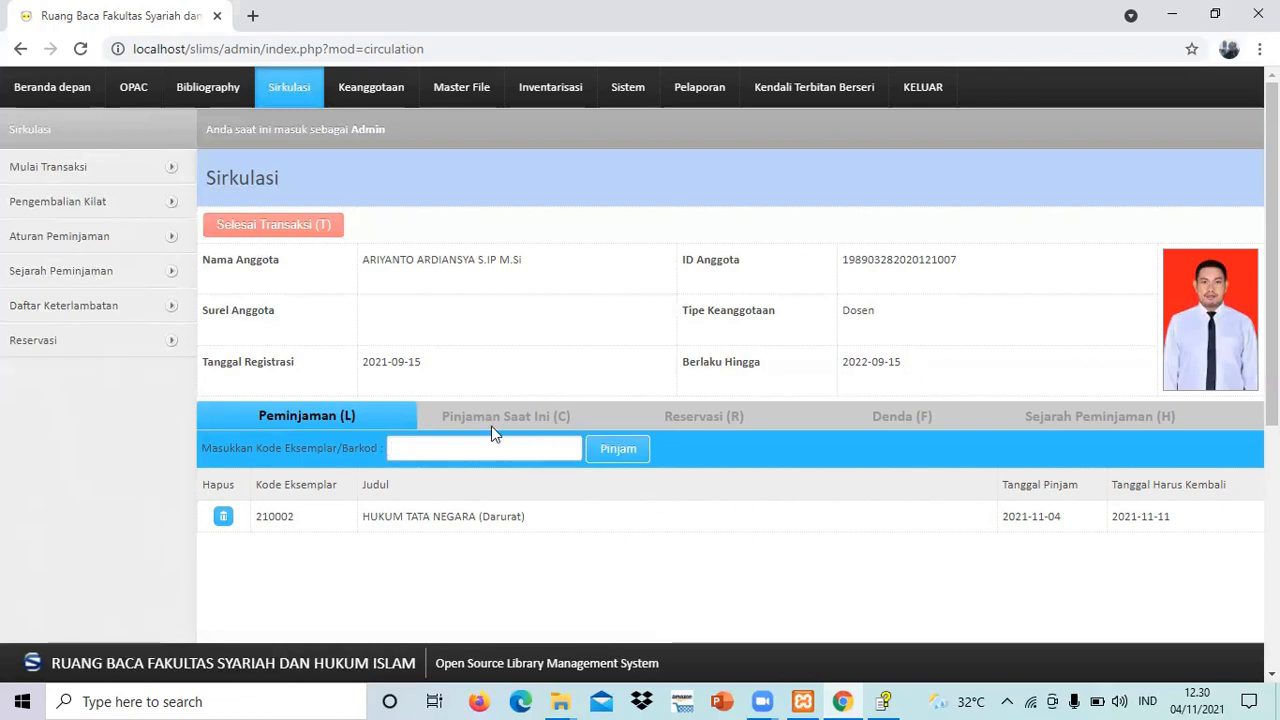
Step: Review the member's fines, reservations, current loans, new loan entry and loan history in the circulation transaction
{"action": "left_click", "coordinate": [875, 419]}
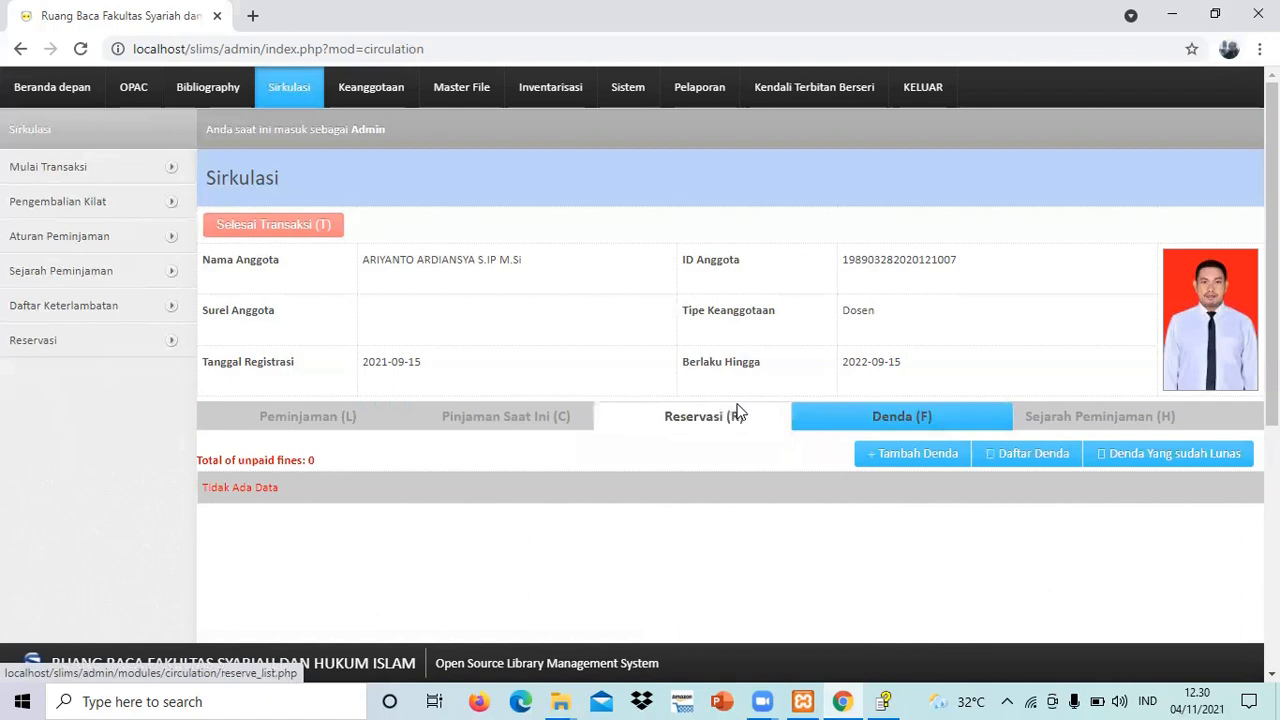
{"action": "left_click", "coordinate": [707, 424]}
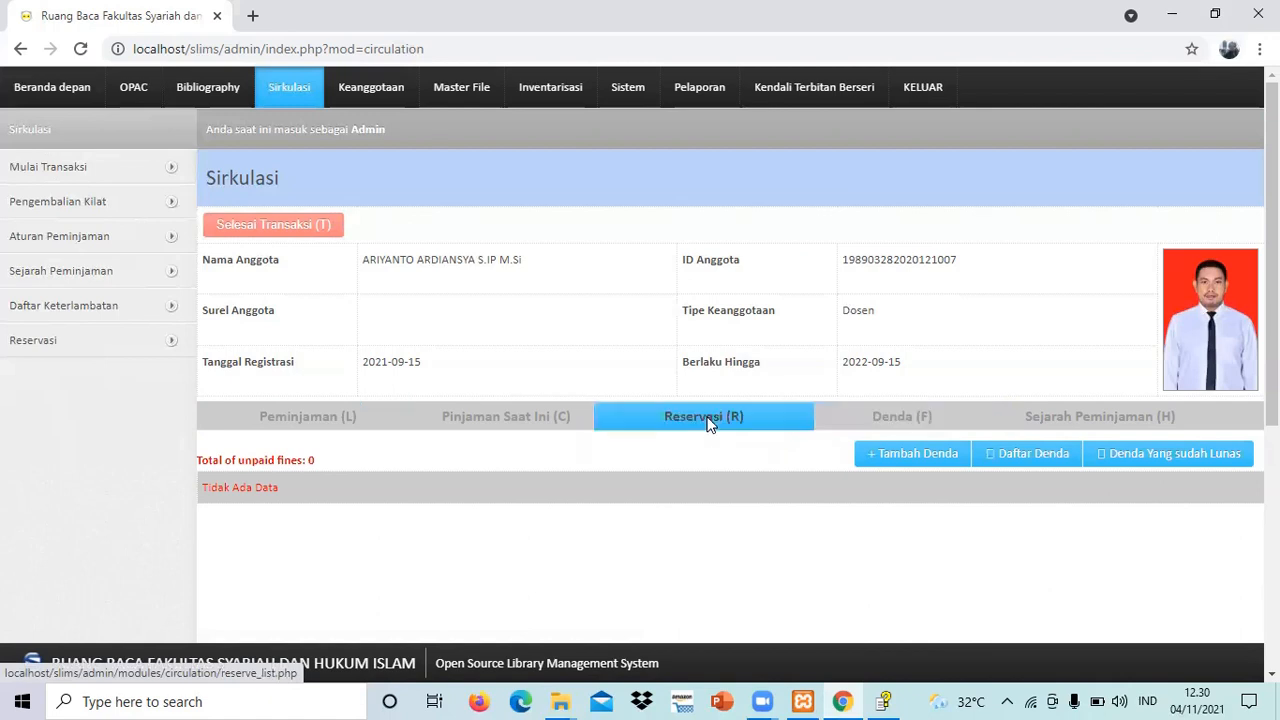
{"action": "left_click", "coordinate": [472, 416]}
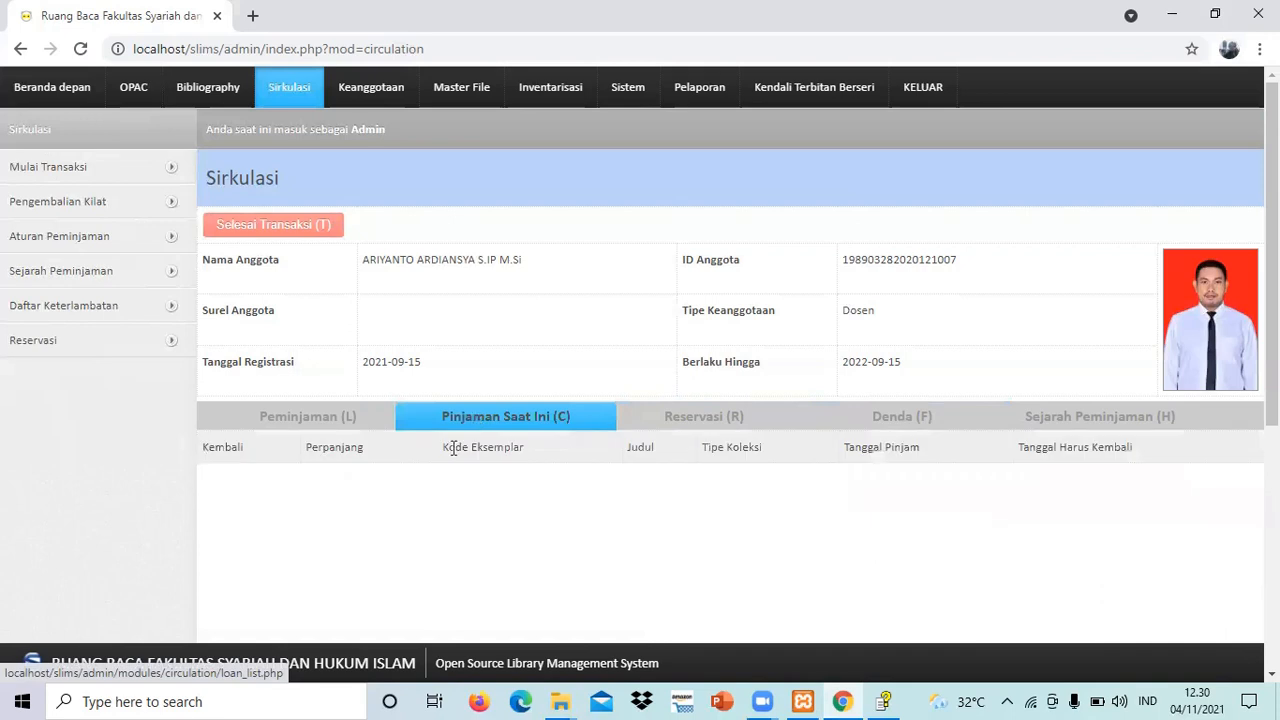
{"action": "left_click", "coordinate": [327, 418]}
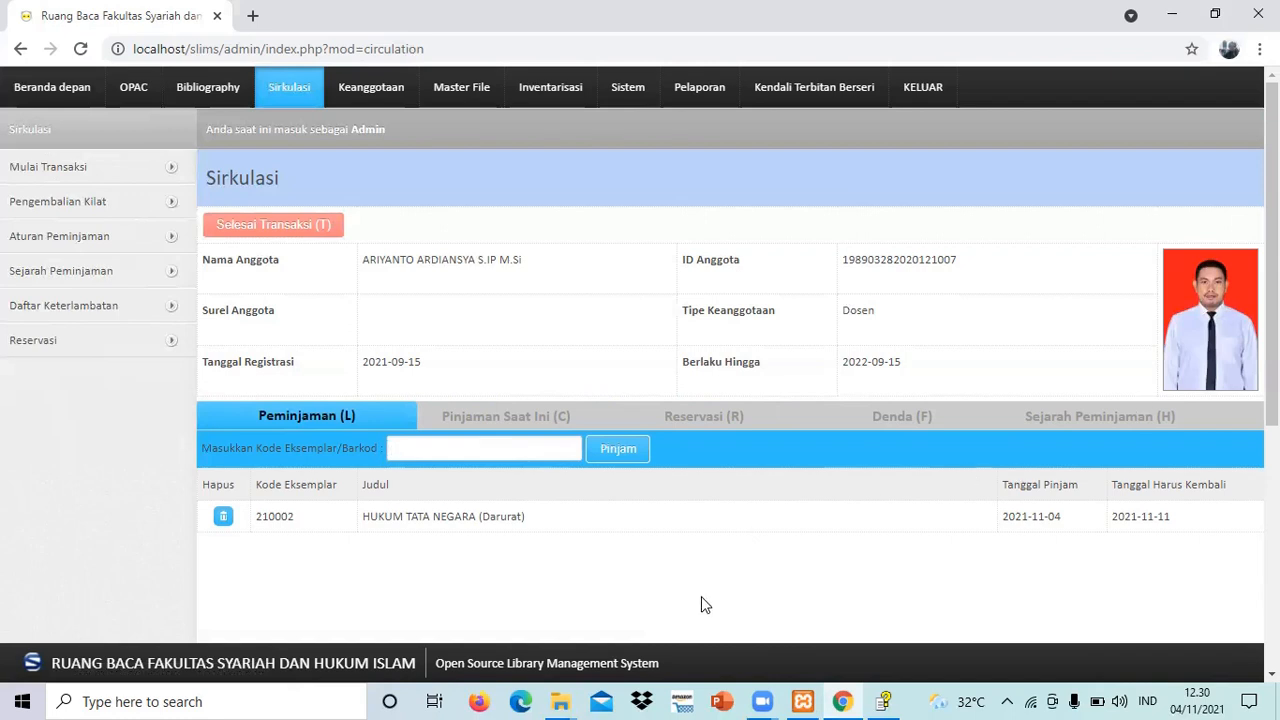
{"action": "left_click", "coordinate": [1053, 414]}
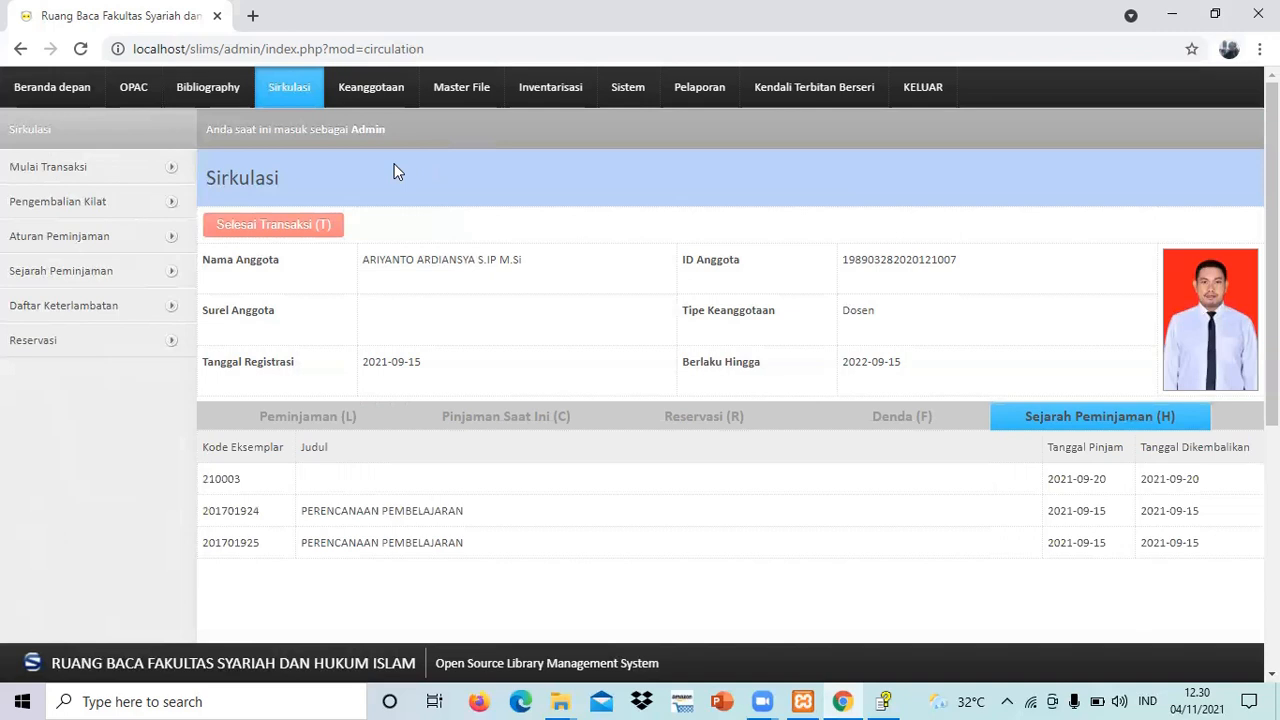
Step: Open a new member form in the membership module and examine its fields, from member ID through photo, e-mail and password
{"action": "left_click", "coordinate": [372, 92]}
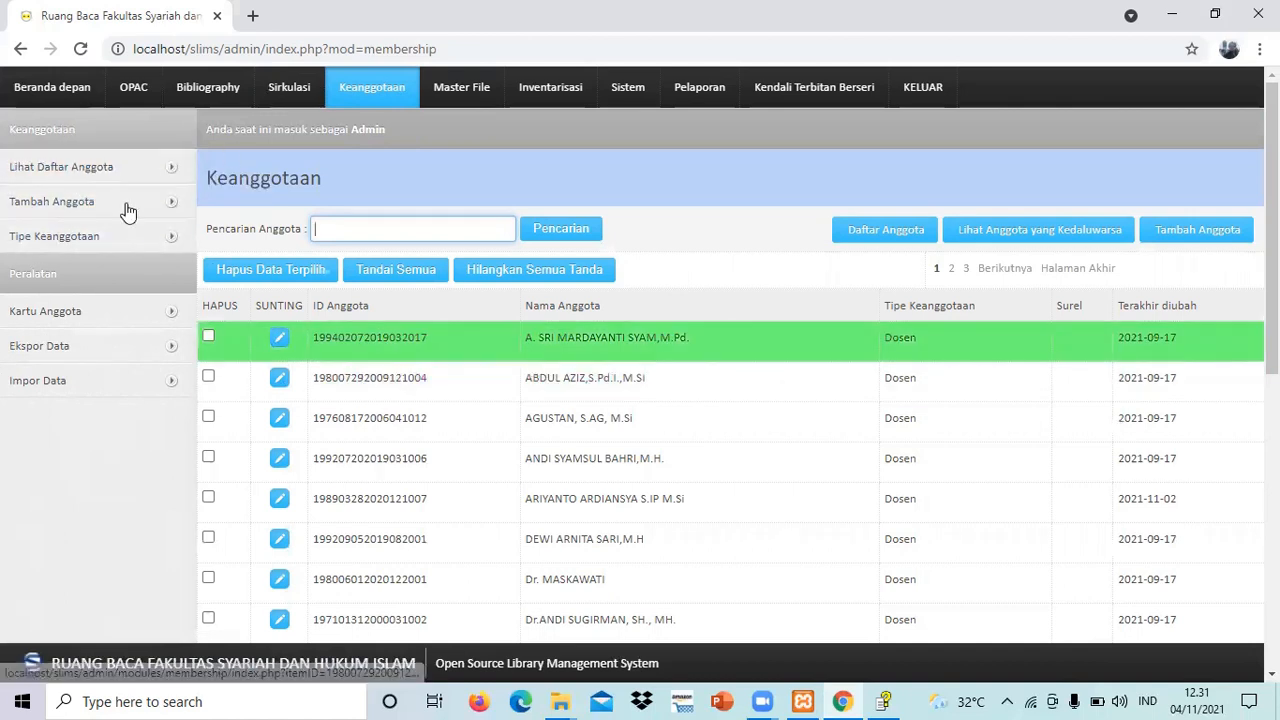
{"action": "left_click", "coordinate": [126, 210]}
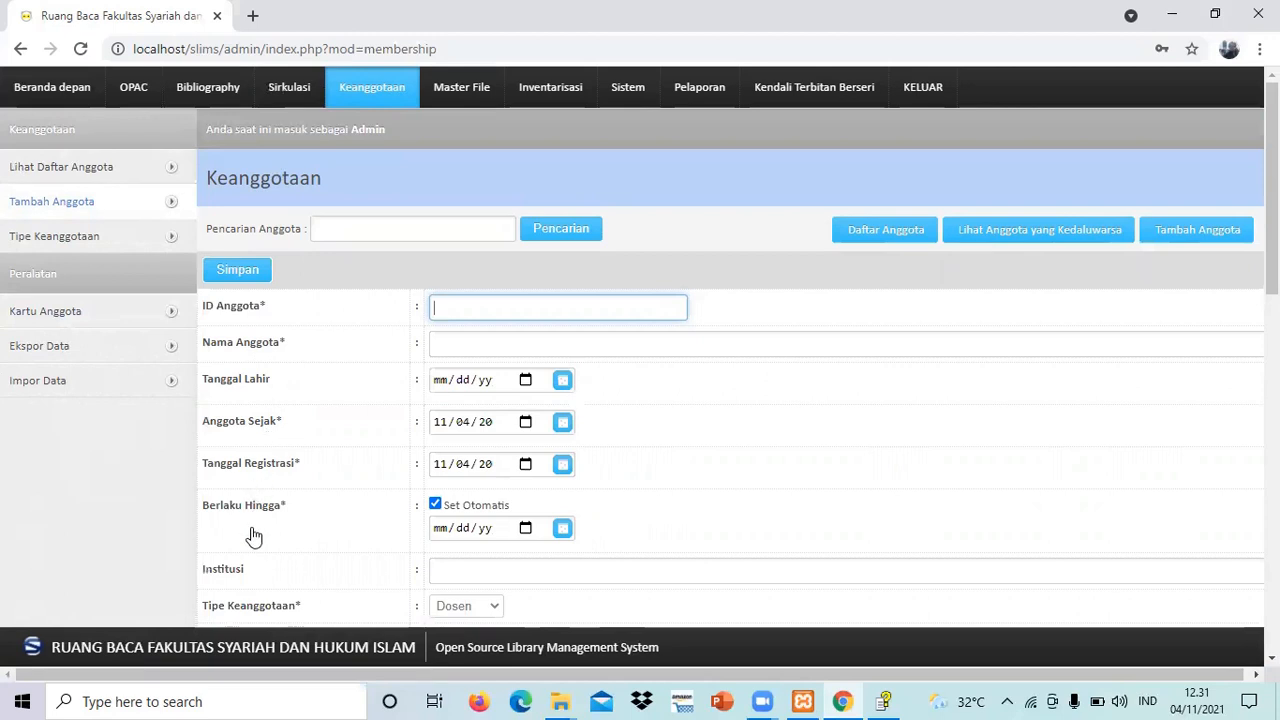
{"action": "key", "text": "ctrl+v"}
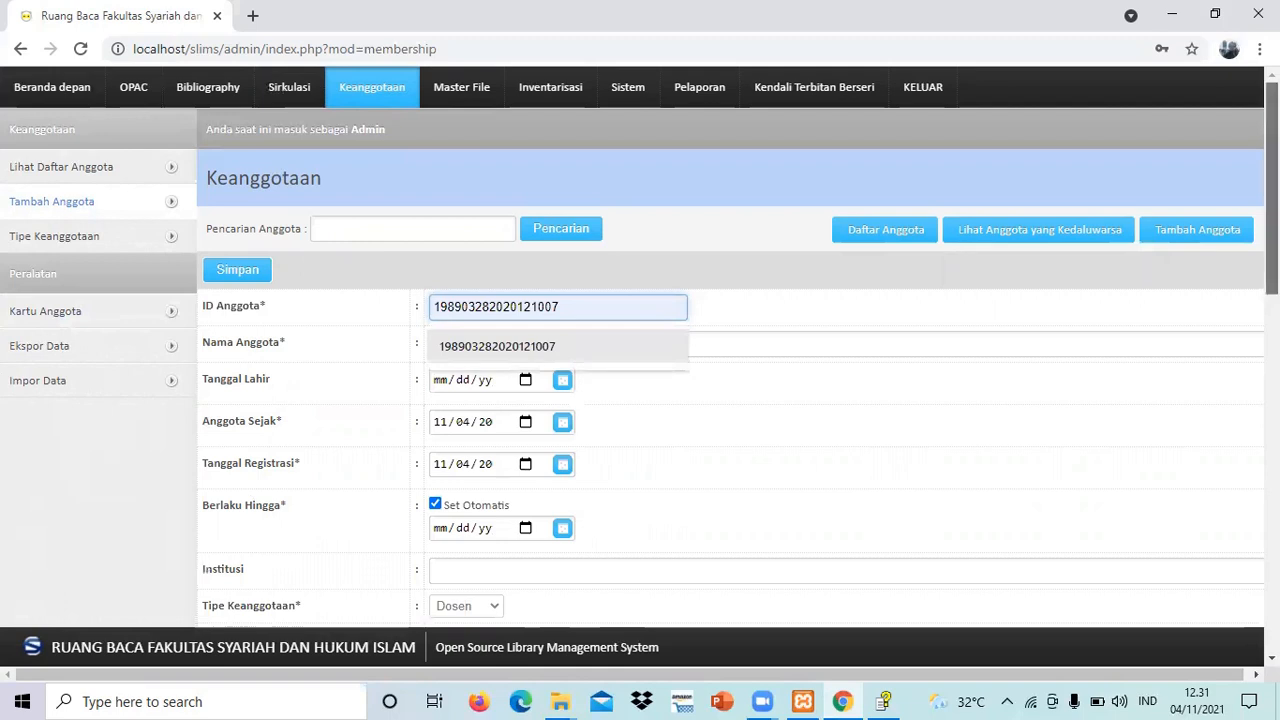
{"action": "scroll", "coordinate": [632, 367], "scroll_direction": "down", "scroll_amount": 1}
{"action": "scroll", "coordinate": [640, 367], "scroll_direction": "down", "scroll_amount": 1}
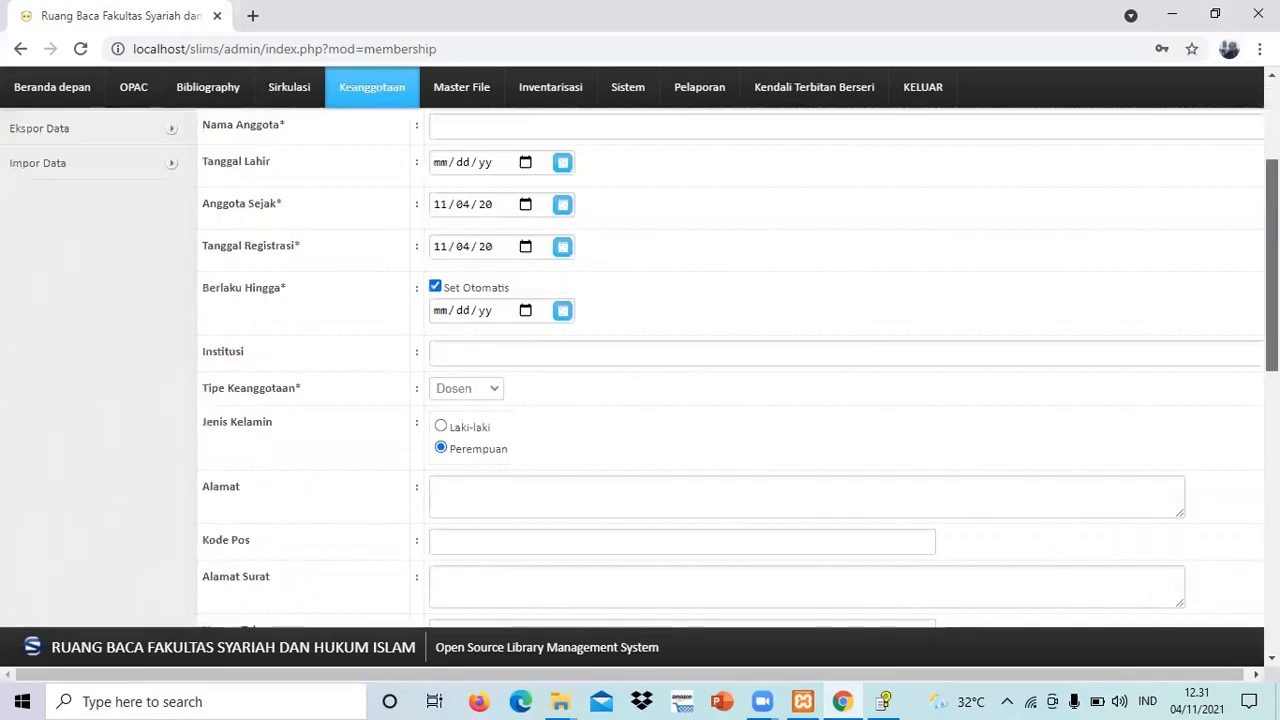
{"action": "scroll", "coordinate": [640, 367], "scroll_direction": "down", "scroll_amount": 1}
{"action": "scroll", "coordinate": [640, 367], "scroll_direction": "down", "scroll_amount": 3}
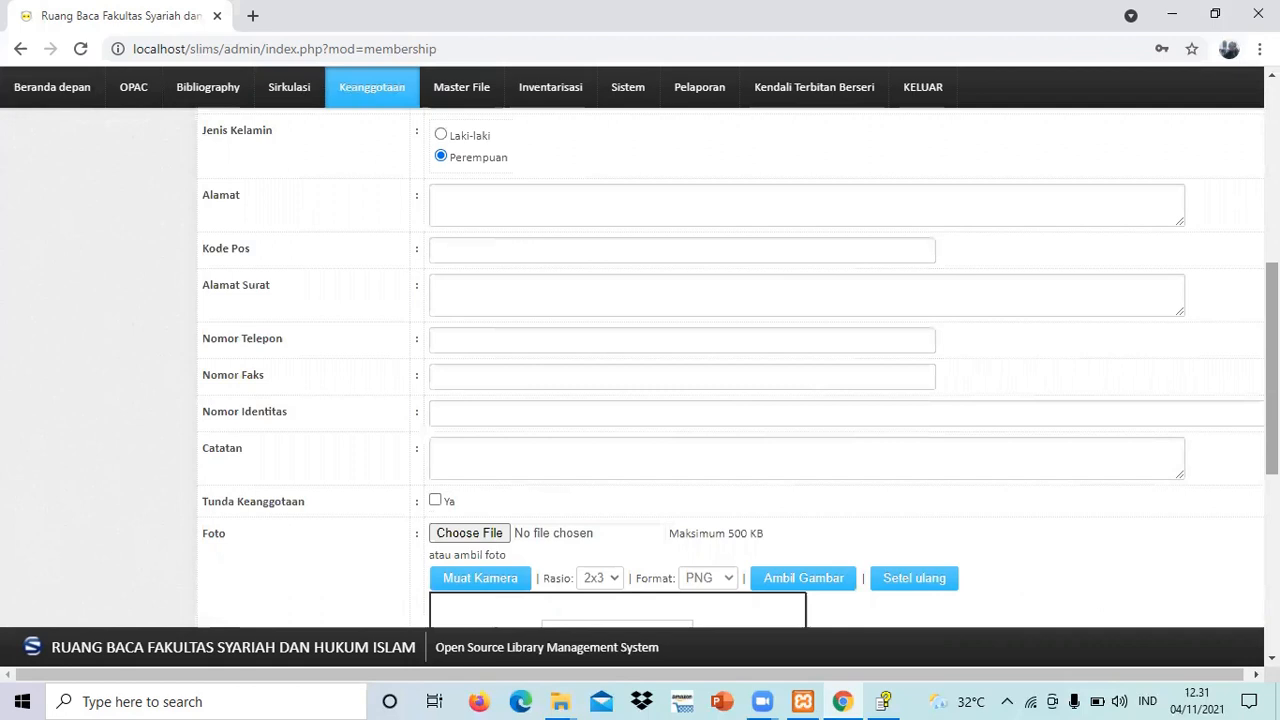
{"action": "scroll", "coordinate": [730, 370], "scroll_direction": "down", "scroll_amount": 2}
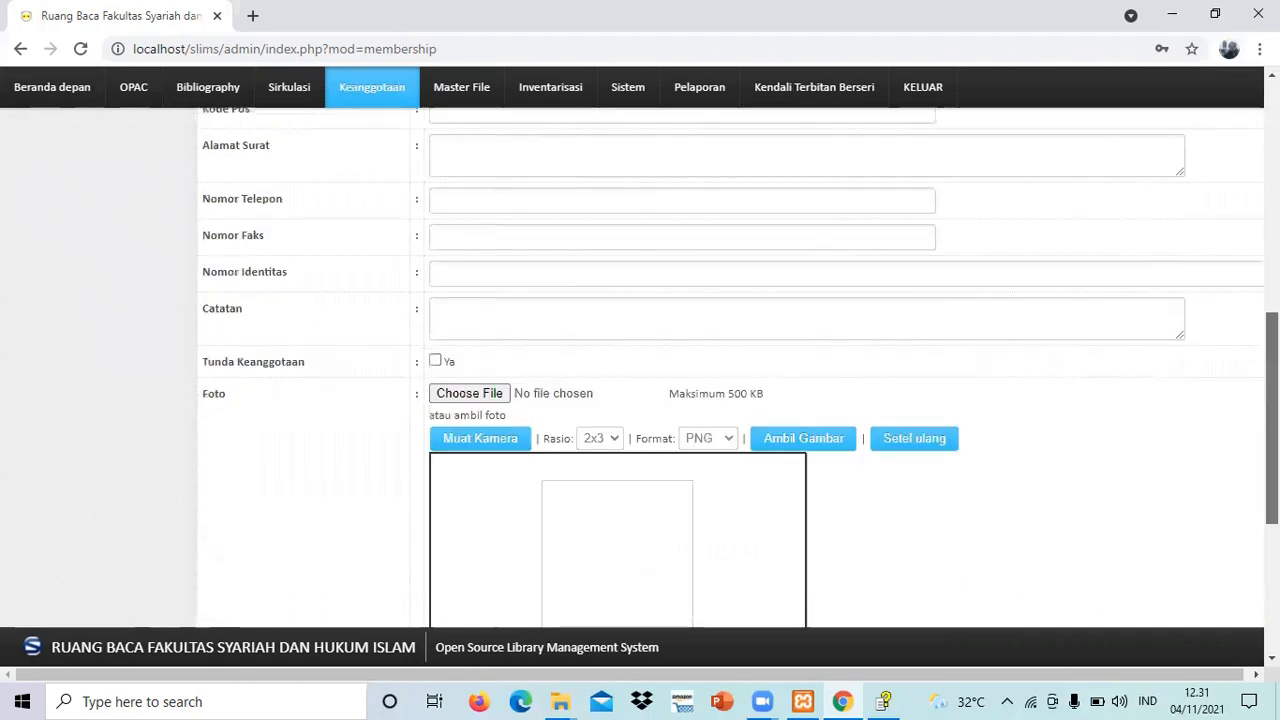
{"action": "scroll", "coordinate": [730, 370], "scroll_direction": "down", "scroll_amount": 1}
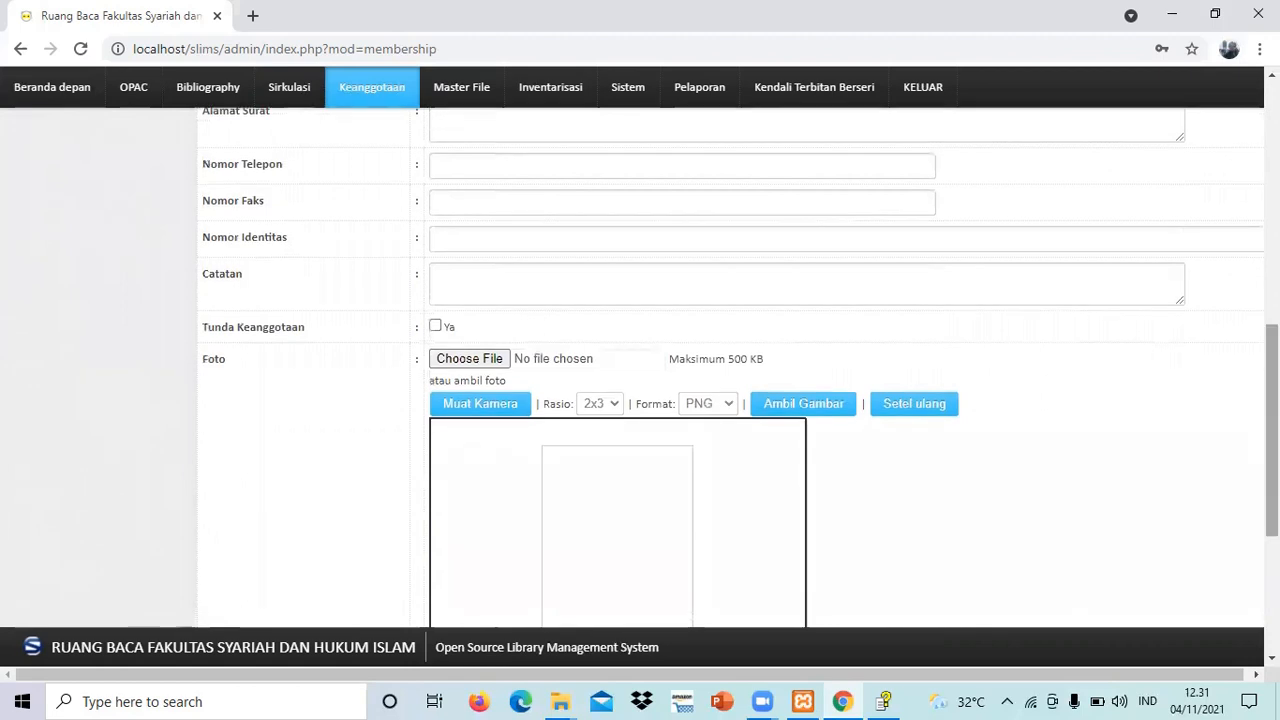
{"action": "scroll", "coordinate": [730, 370], "scroll_direction": "down", "scroll_amount": 1}
{"action": "scroll", "coordinate": [730, 370], "scroll_direction": "down", "scroll_amount": 2}
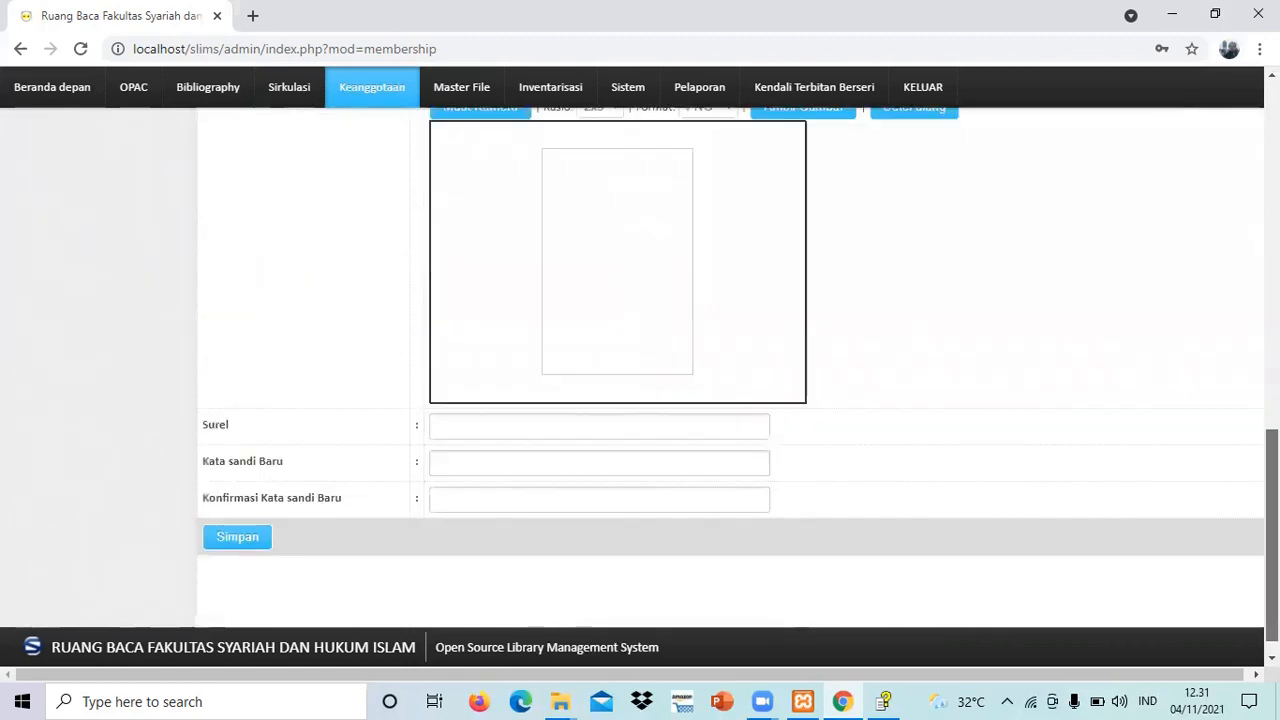
{"action": "scroll", "coordinate": [730, 370], "scroll_direction": "up", "scroll_amount": 1}
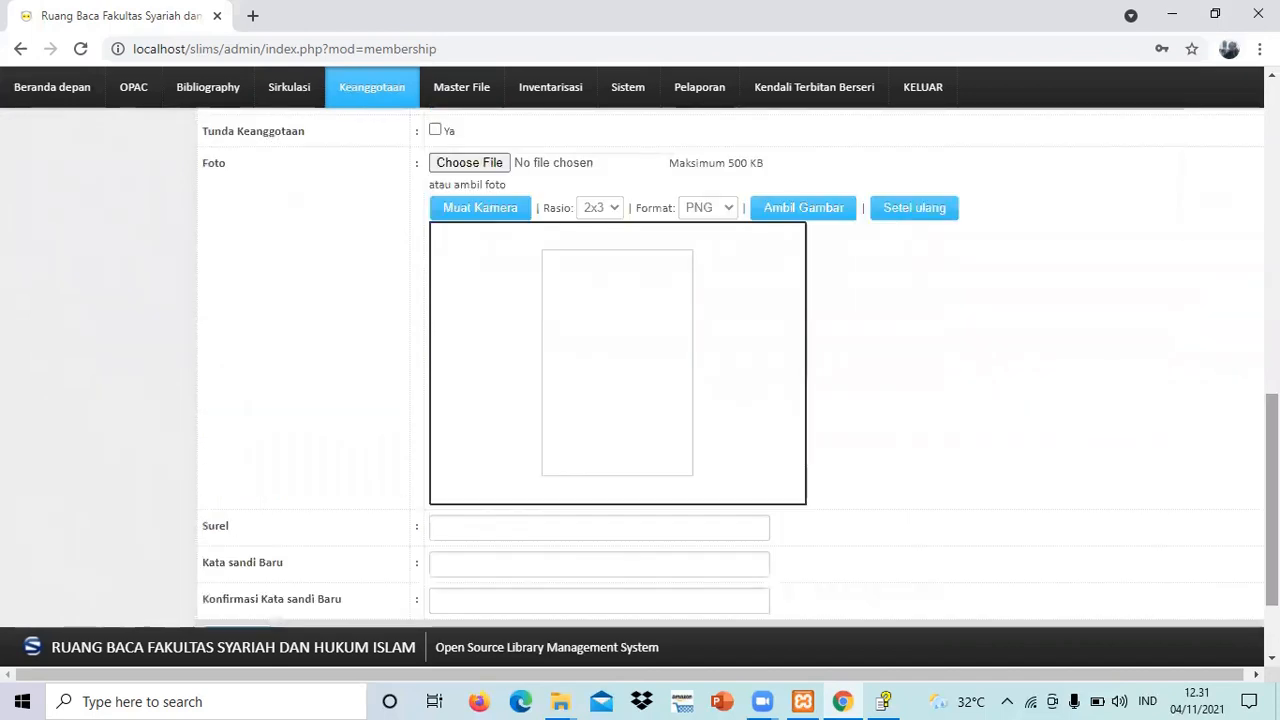
{"action": "scroll", "coordinate": [730, 370], "scroll_direction": "down", "scroll_amount": 1}
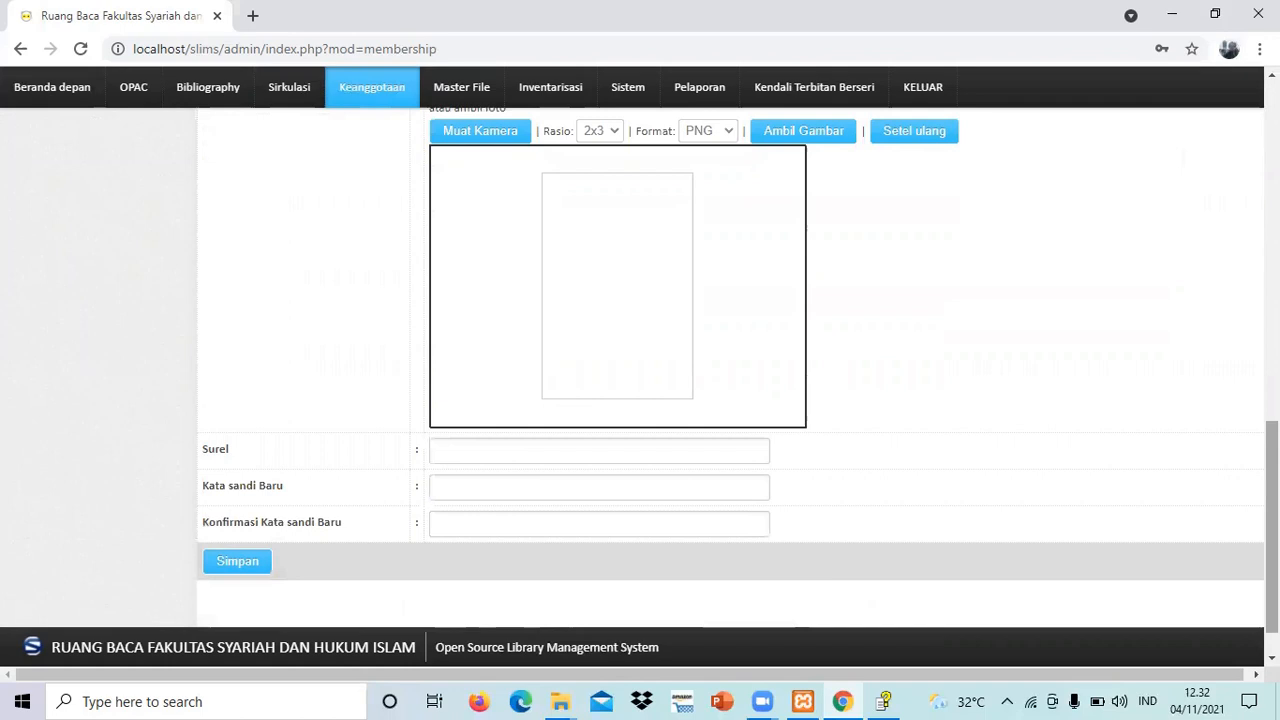
{"action": "scroll", "coordinate": [640, 400], "scroll_direction": "down", "scroll_amount": 1}
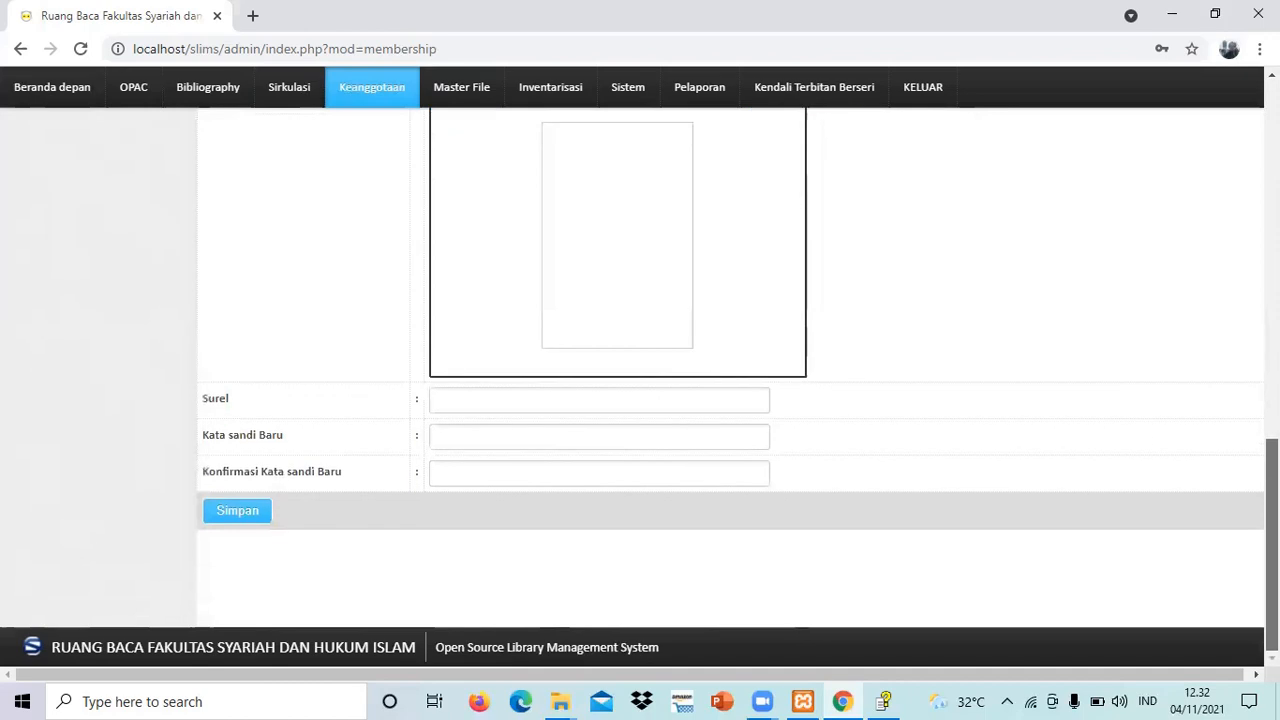
{"action": "scroll", "coordinate": [640, 400], "scroll_direction": "up", "scroll_amount": 2}
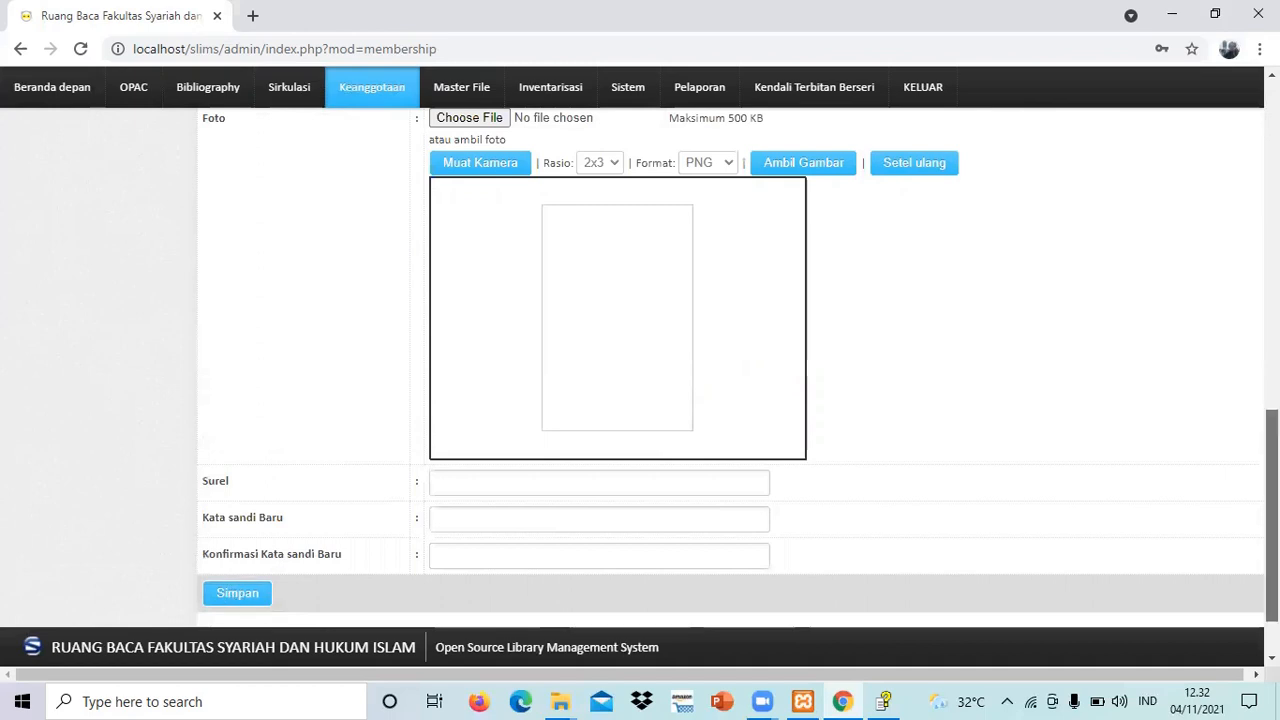
{"action": "left_click_drag", "start_coordinate": [1272, 510], "coordinate": [1272, 175]}
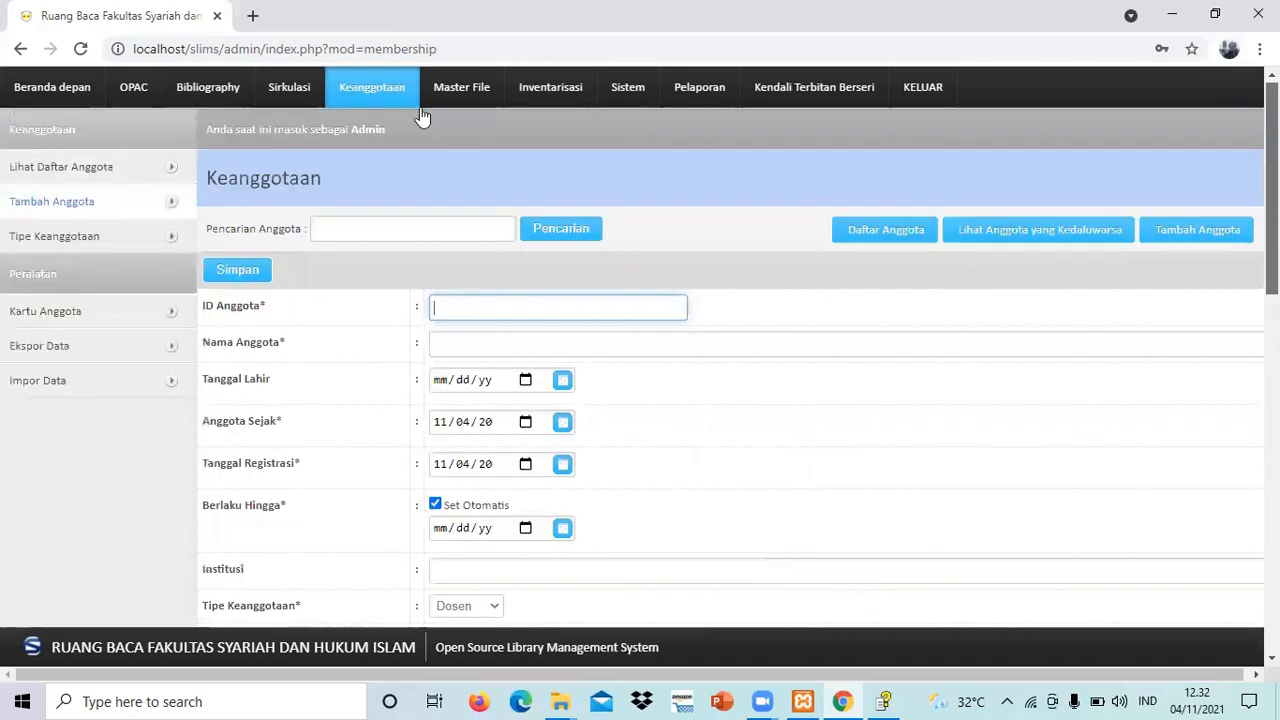
Step: Open the first member's record from the member list and examine its registration dates, institution and membership type
{"action": "left_click", "coordinate": [79, 166]}
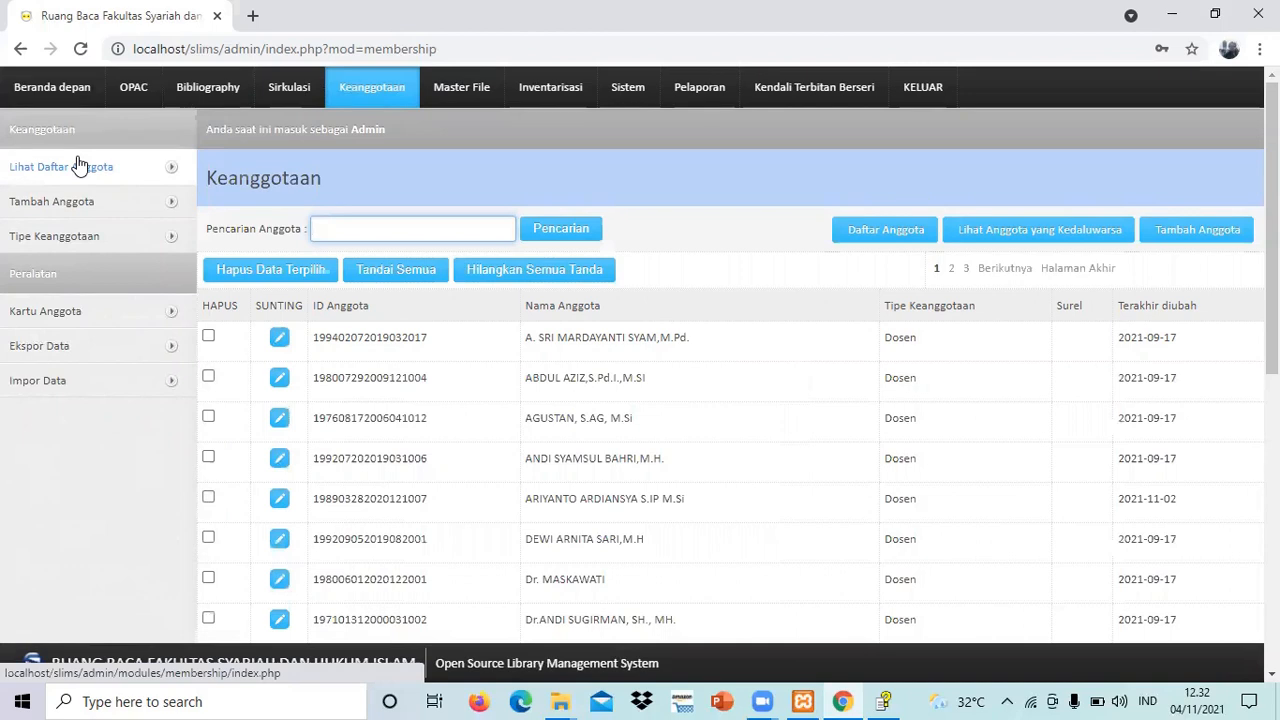
{"action": "left_click", "coordinate": [280, 337]}
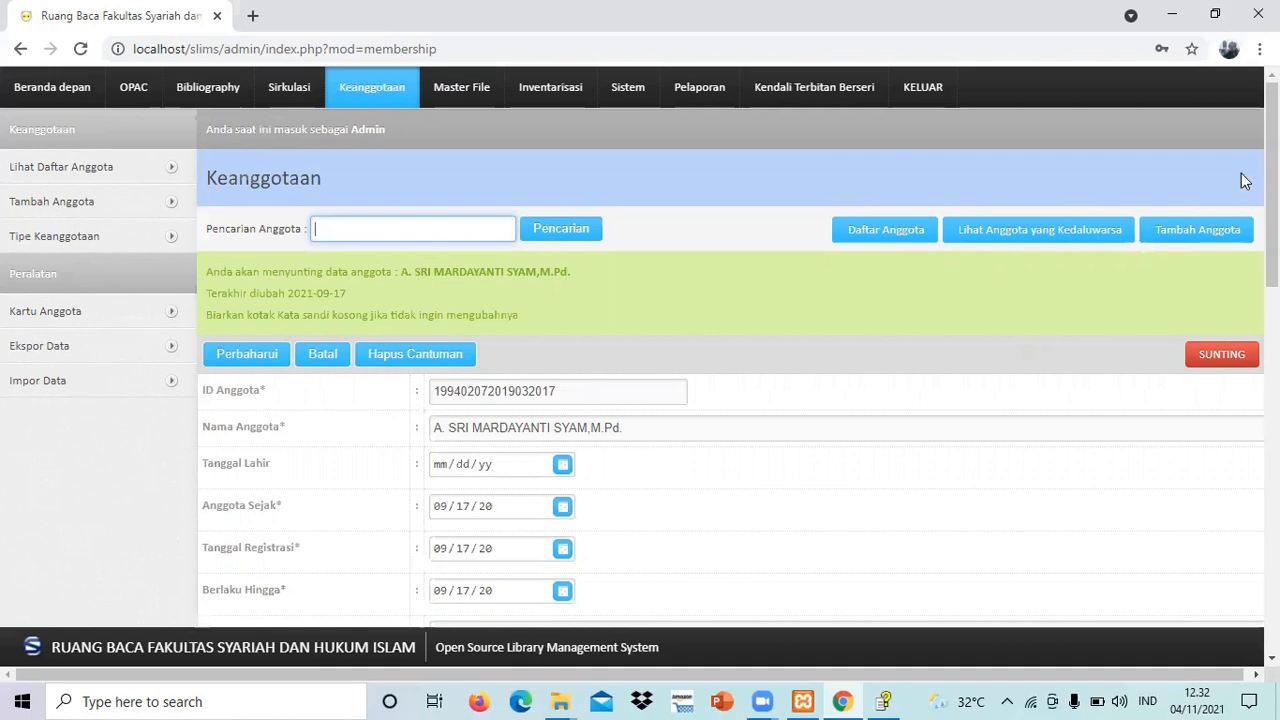
{"action": "scroll", "coordinate": [1272, 200], "scroll_direction": "down", "scroll_amount": 1}
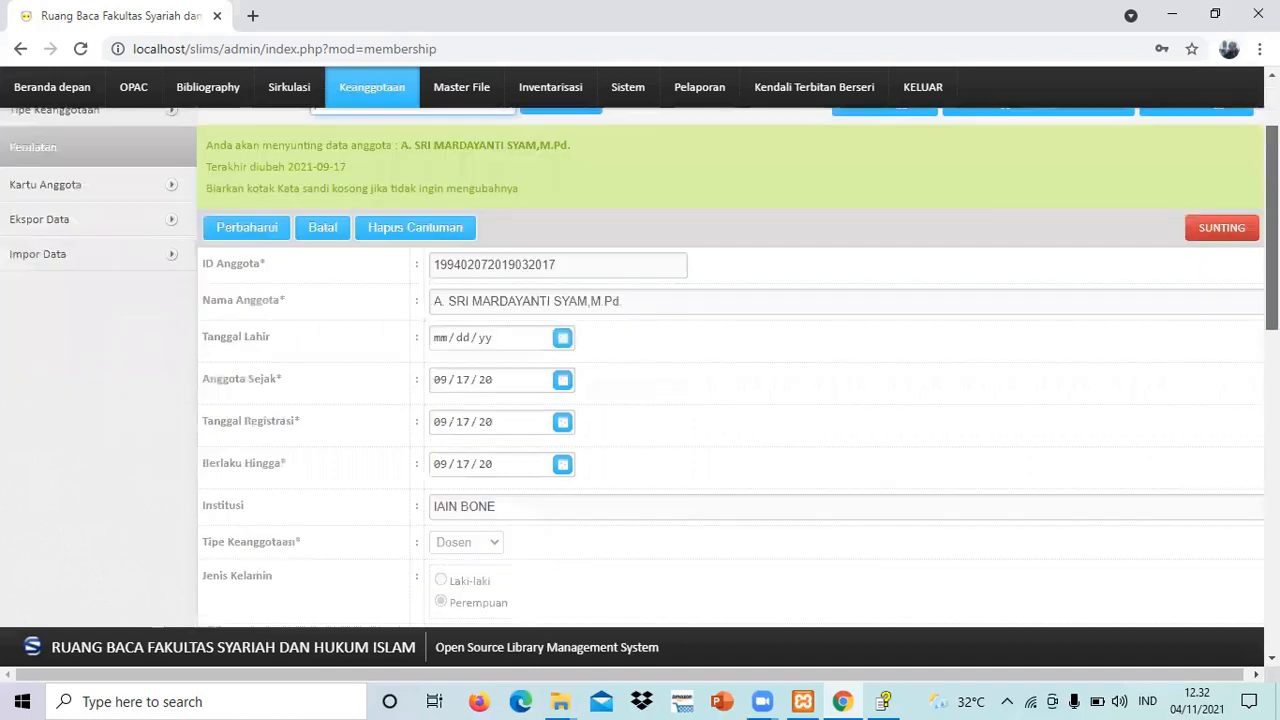
{"action": "scroll", "coordinate": [640, 367], "scroll_direction": "down", "scroll_amount": 1}
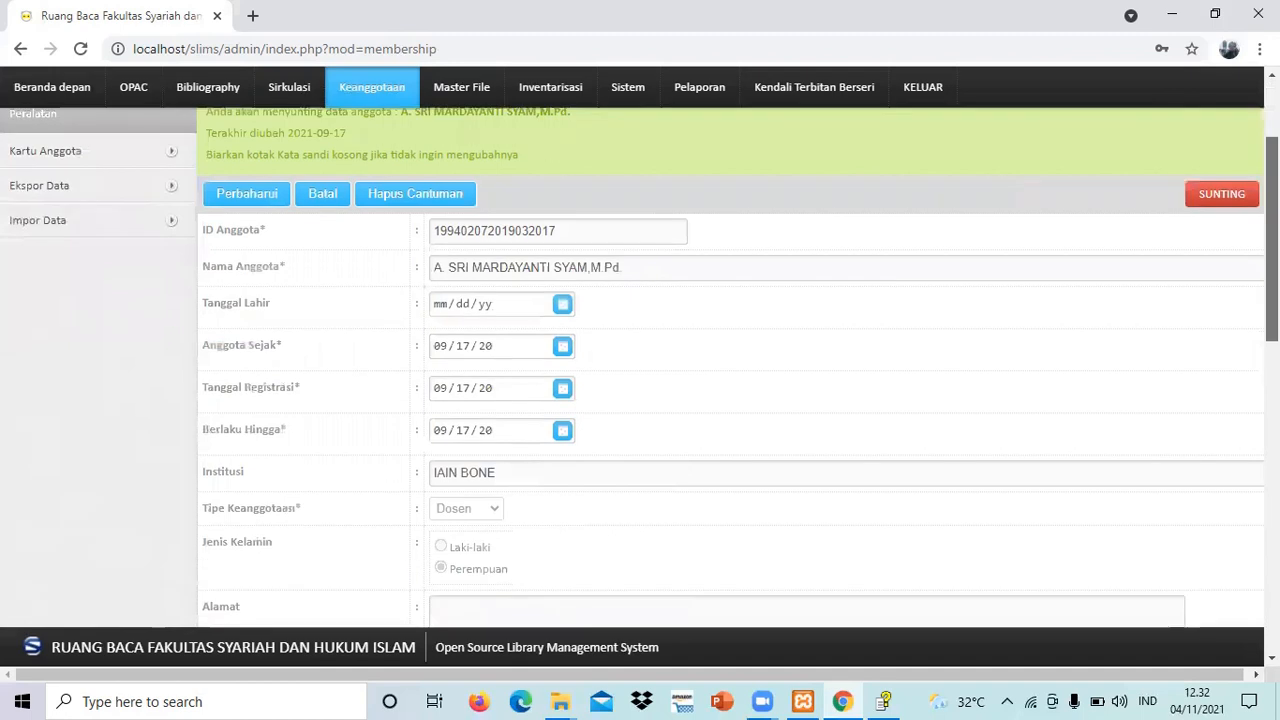
{"action": "scroll", "coordinate": [640, 367], "scroll_direction": "up", "scroll_amount": 1}
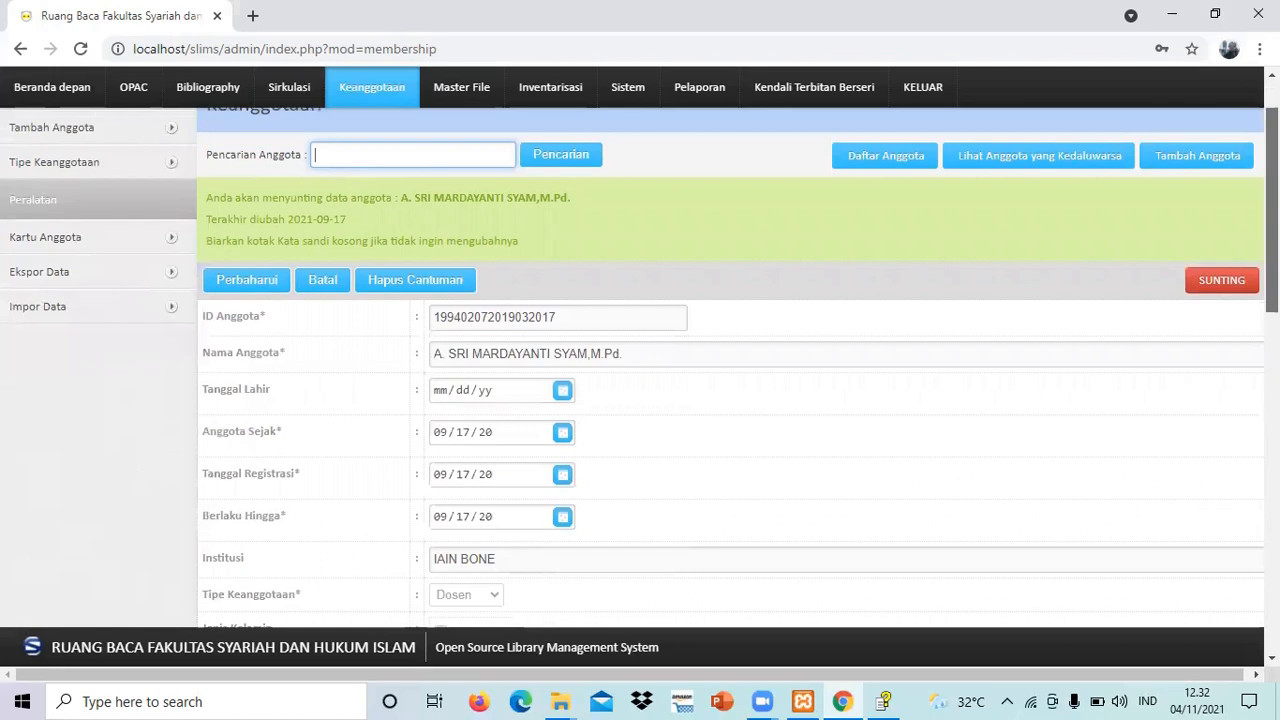
{"action": "scroll", "coordinate": [640, 367], "scroll_direction": "down", "scroll_amount": 1}
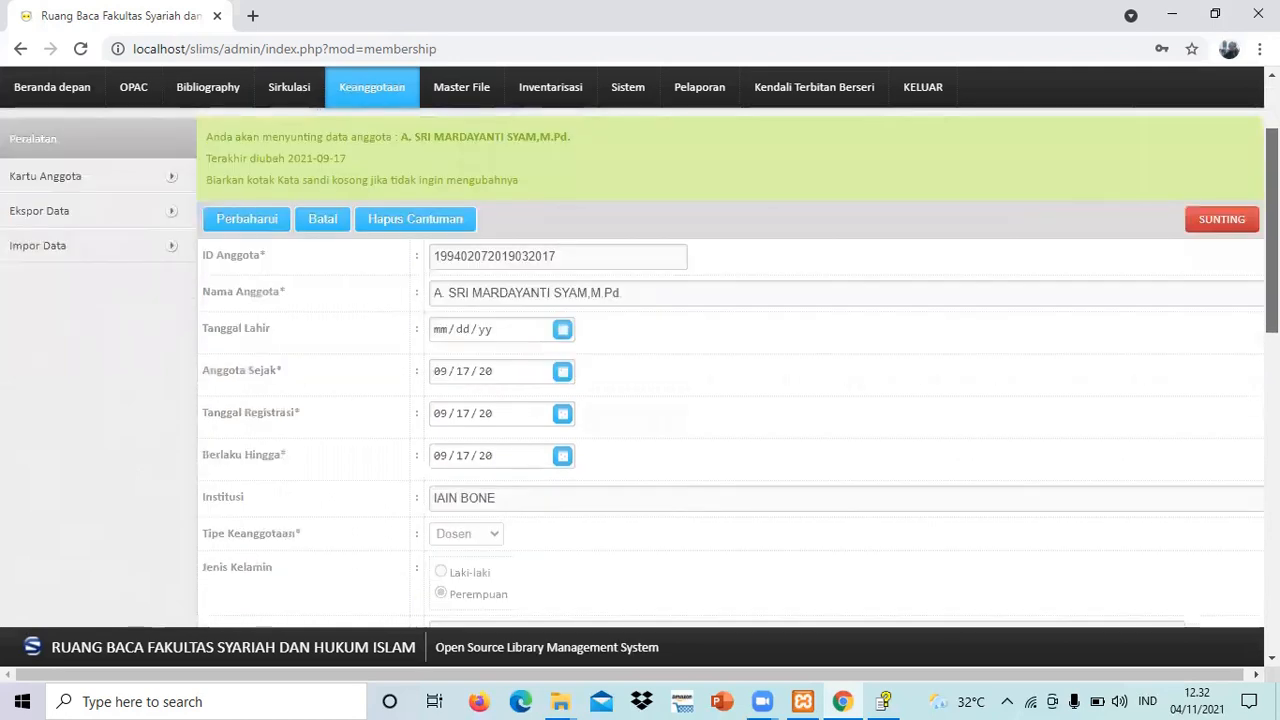
{"action": "scroll", "coordinate": [640, 367], "scroll_direction": "up", "scroll_amount": 1}
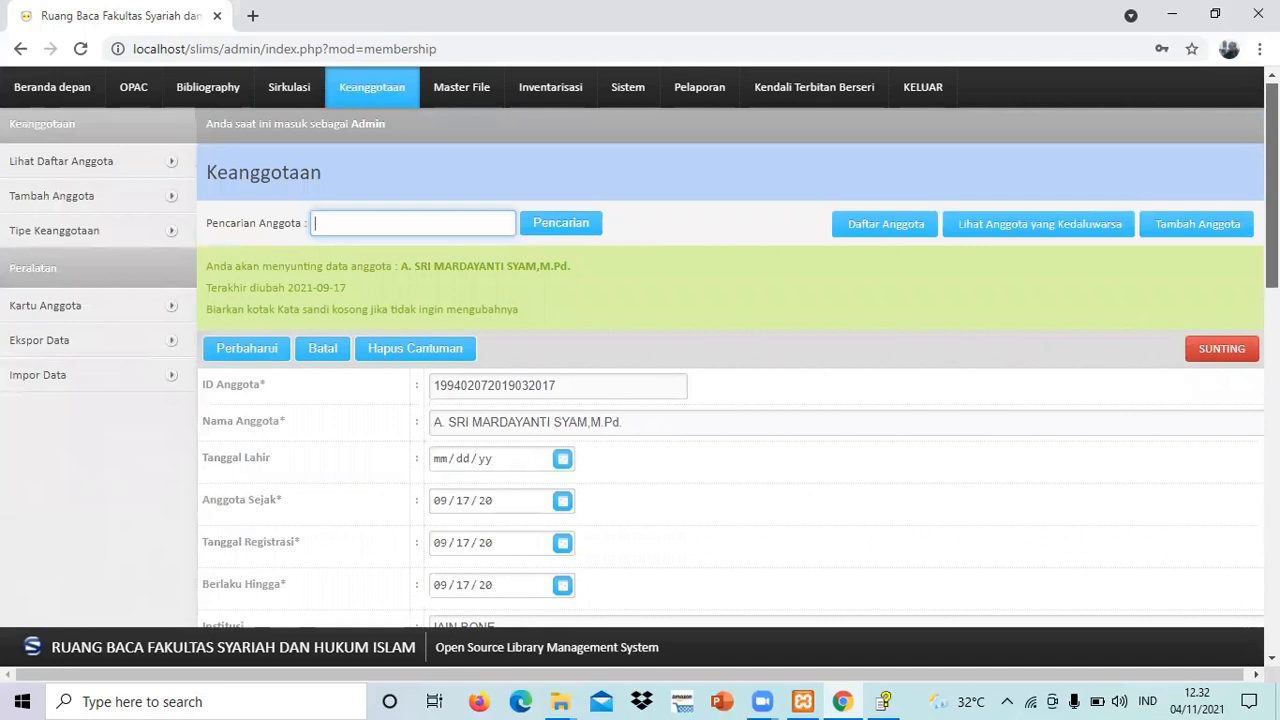
{"action": "scroll", "coordinate": [640, 367], "scroll_direction": "up", "scroll_amount": 1}
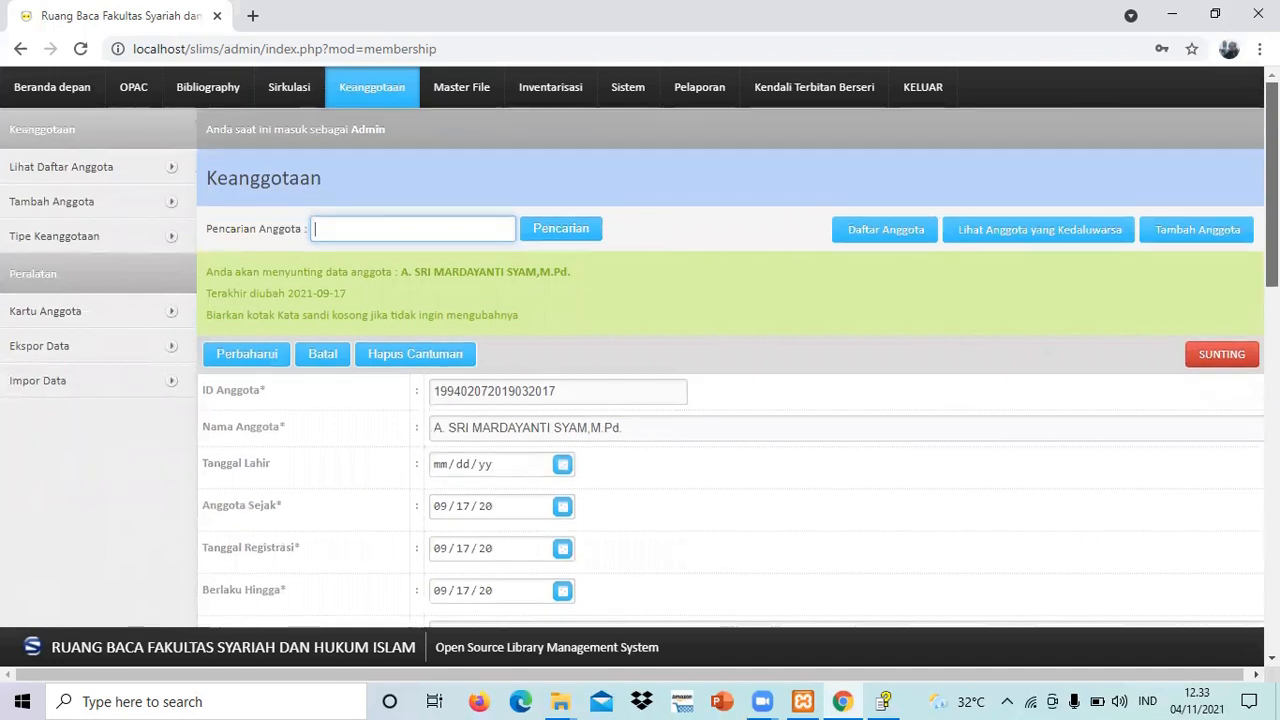
Step: Examine the first member's full record, from member ID and dates through gender, address, identity number, photo, e-mail and password fields
{"action": "scroll", "coordinate": [640, 367], "scroll_direction": "down", "scroll_amount": 1}
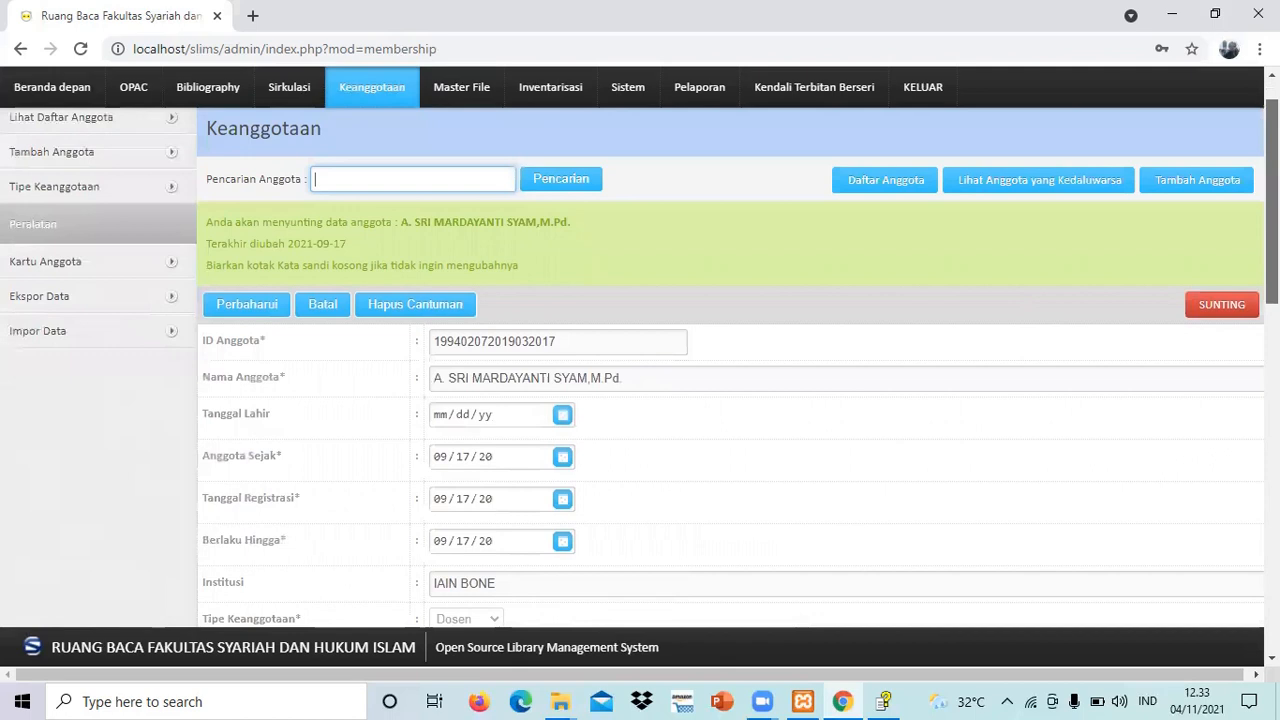
{"action": "scroll", "coordinate": [640, 367], "scroll_direction": "down", "scroll_amount": 1}
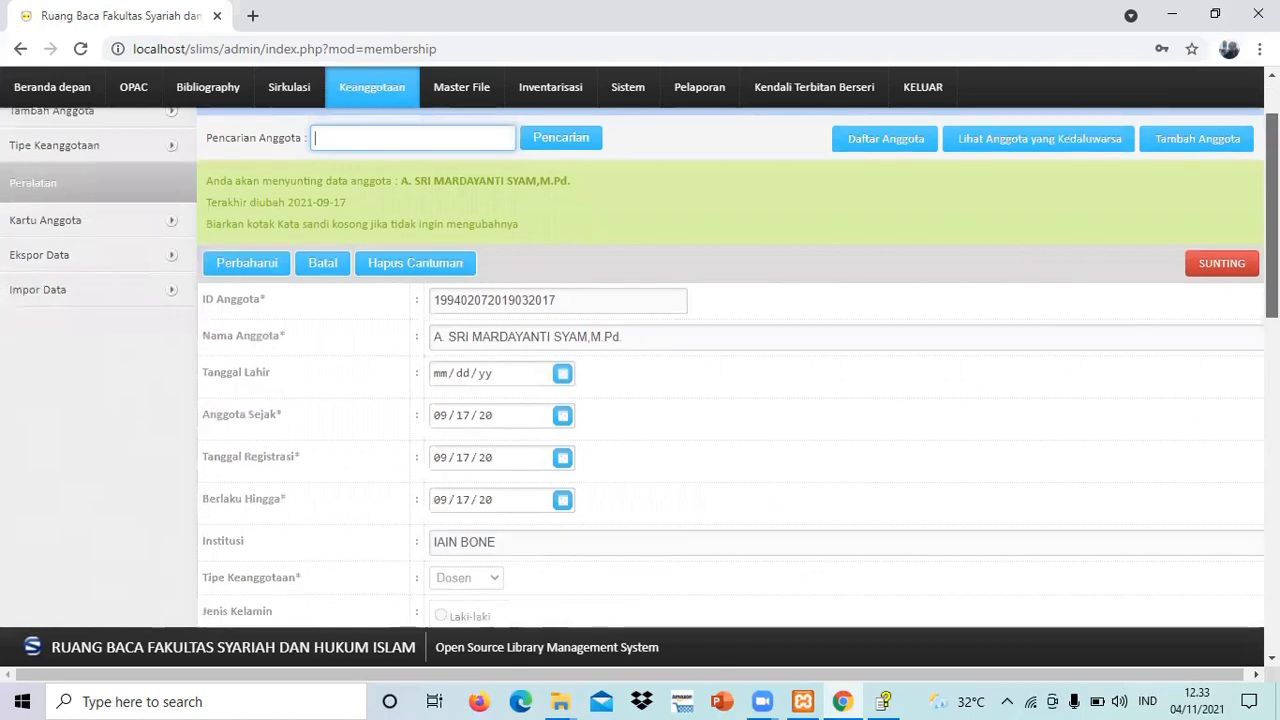
{"action": "scroll", "coordinate": [640, 367], "scroll_direction": "down", "scroll_amount": 1}
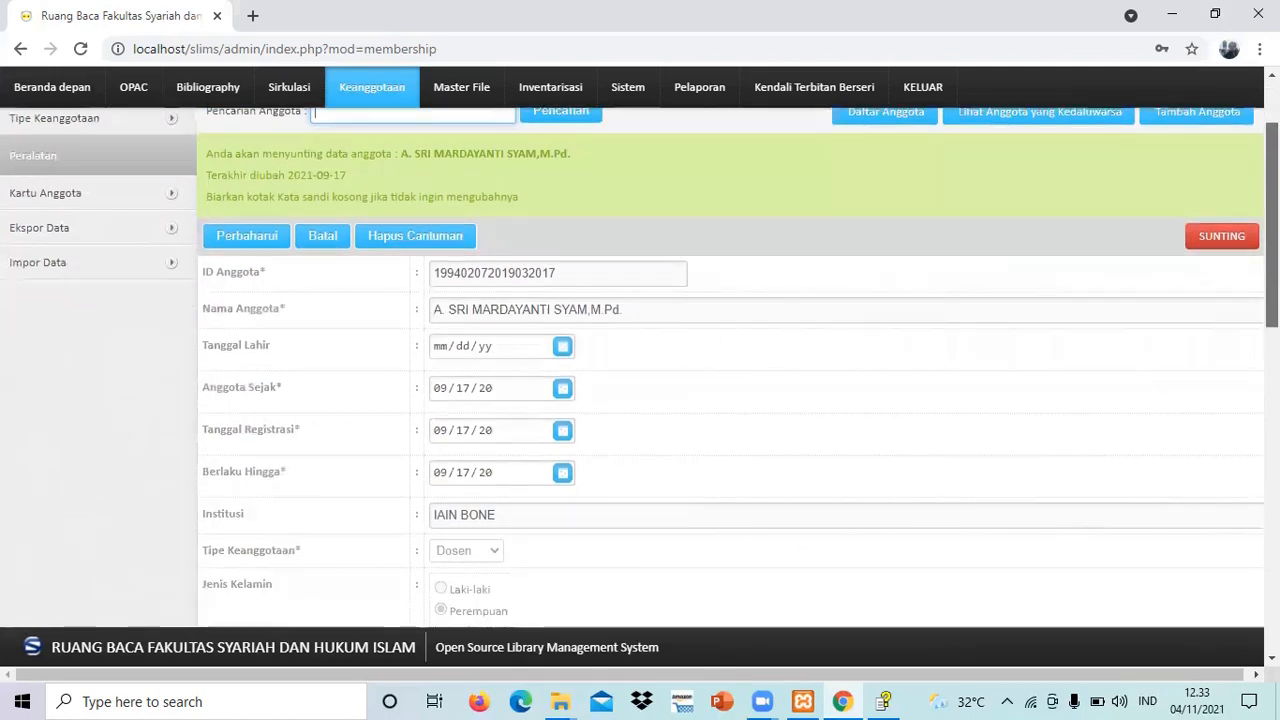
{"action": "scroll", "coordinate": [640, 367], "scroll_direction": "down", "scroll_amount": 1}
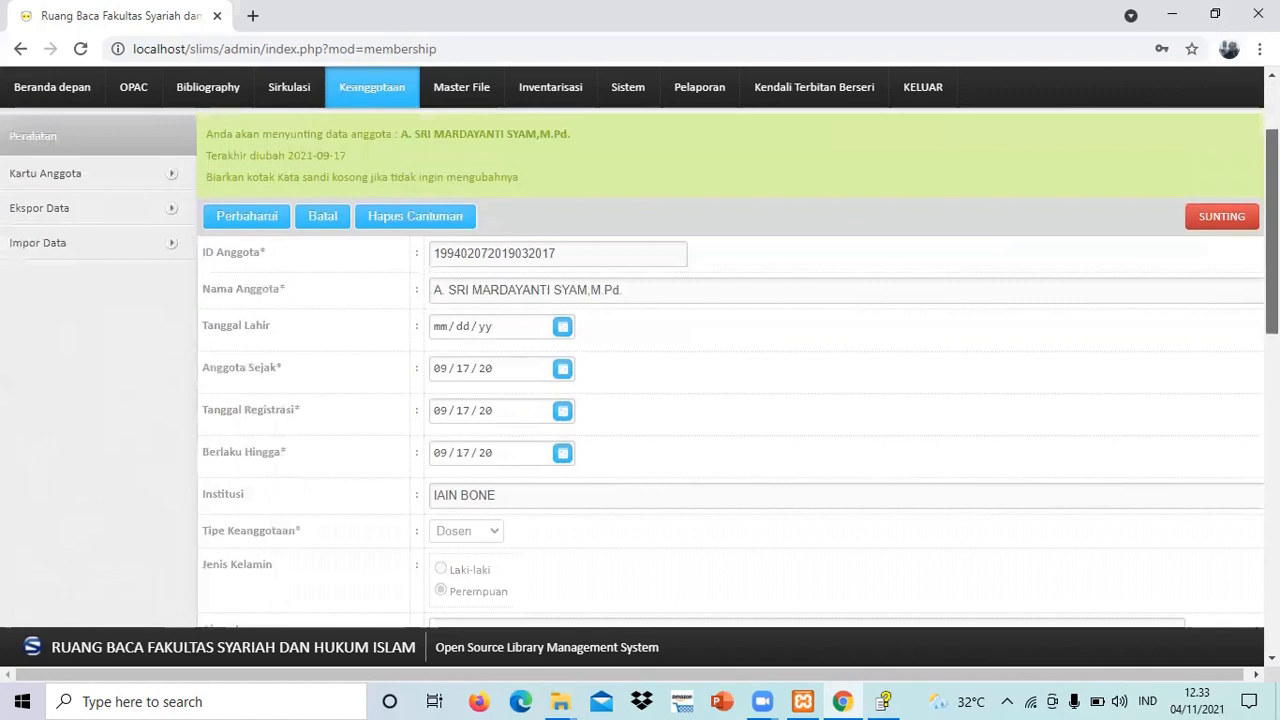
{"action": "scroll", "coordinate": [640, 367], "scroll_direction": "down", "scroll_amount": 5}
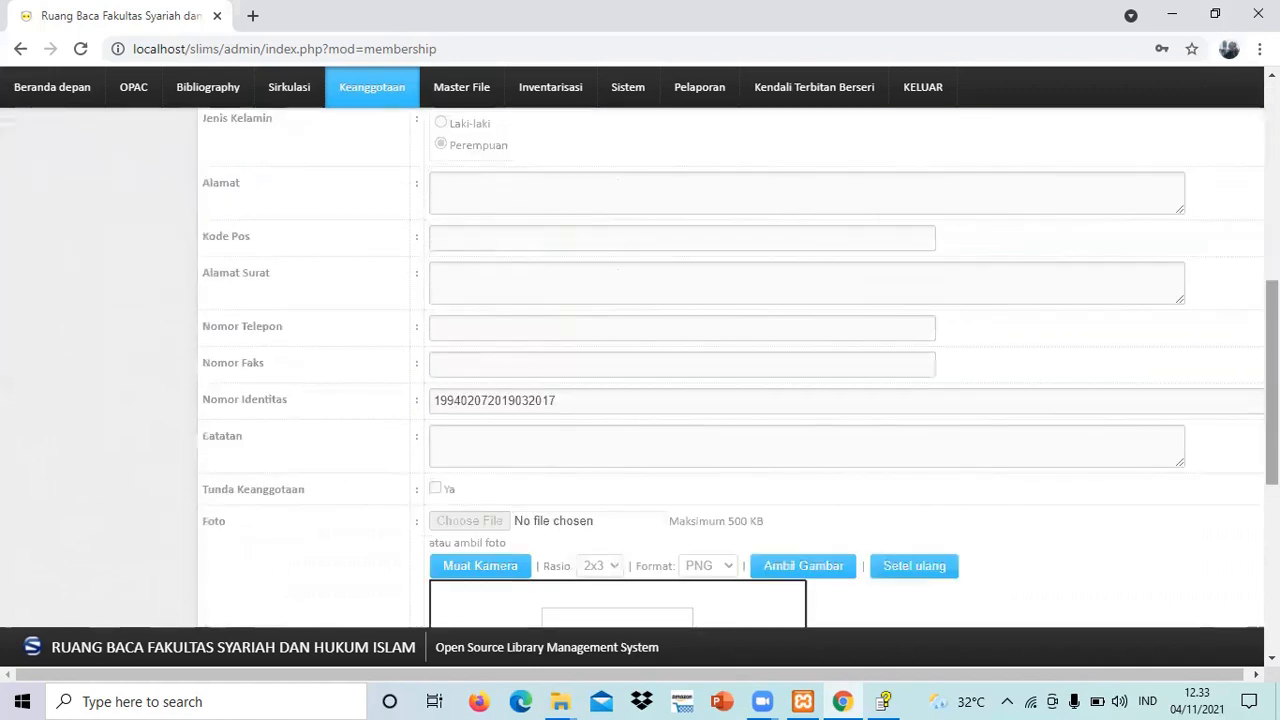
{"action": "scroll", "coordinate": [640, 367], "scroll_direction": "down", "scroll_amount": 5}
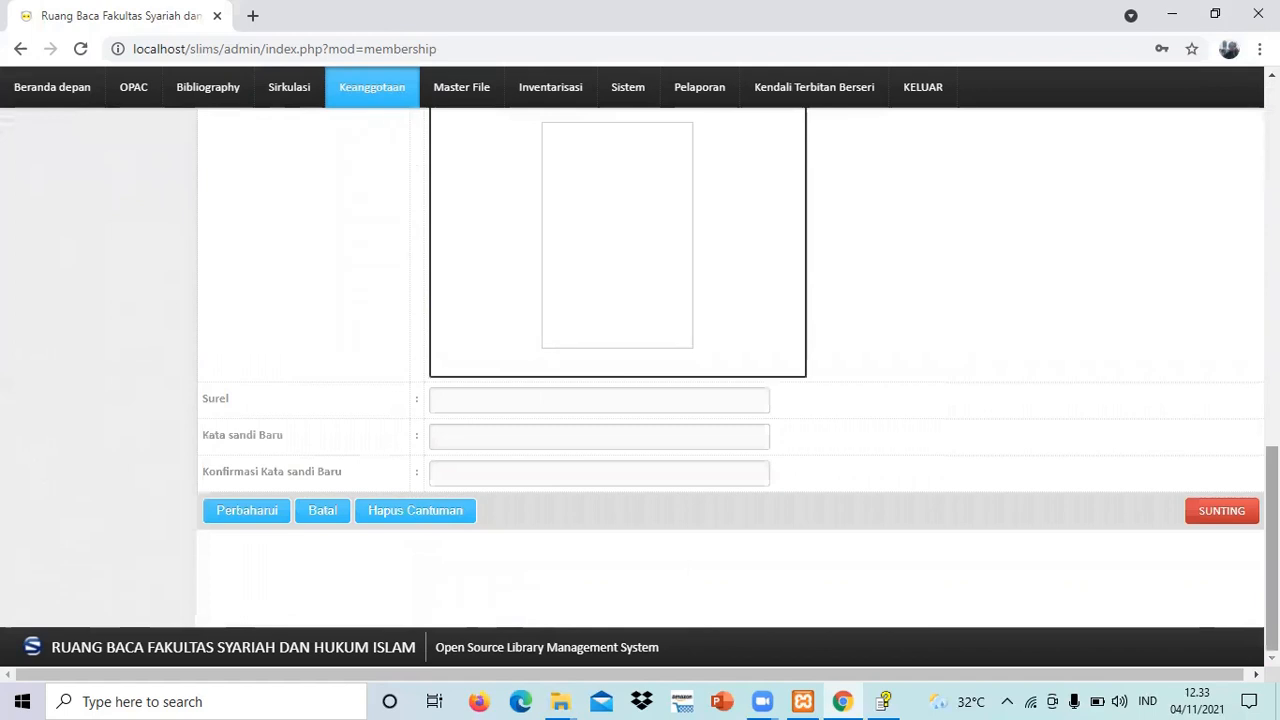
{"action": "scroll", "coordinate": [640, 367], "scroll_direction": "up", "scroll_amount": 6}
{"action": "scroll", "coordinate": [640, 367], "scroll_direction": "up", "scroll_amount": 4}
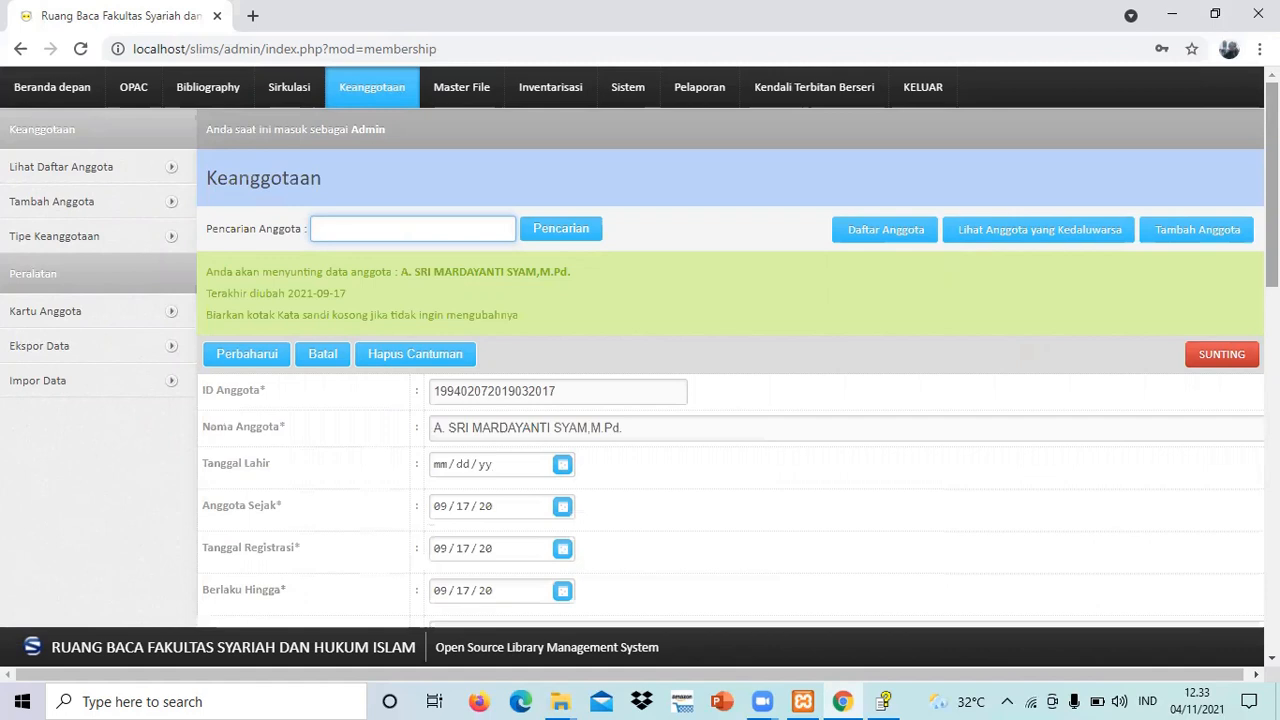
{"action": "scroll", "coordinate": [730, 400], "scroll_direction": "down", "scroll_amount": 4}
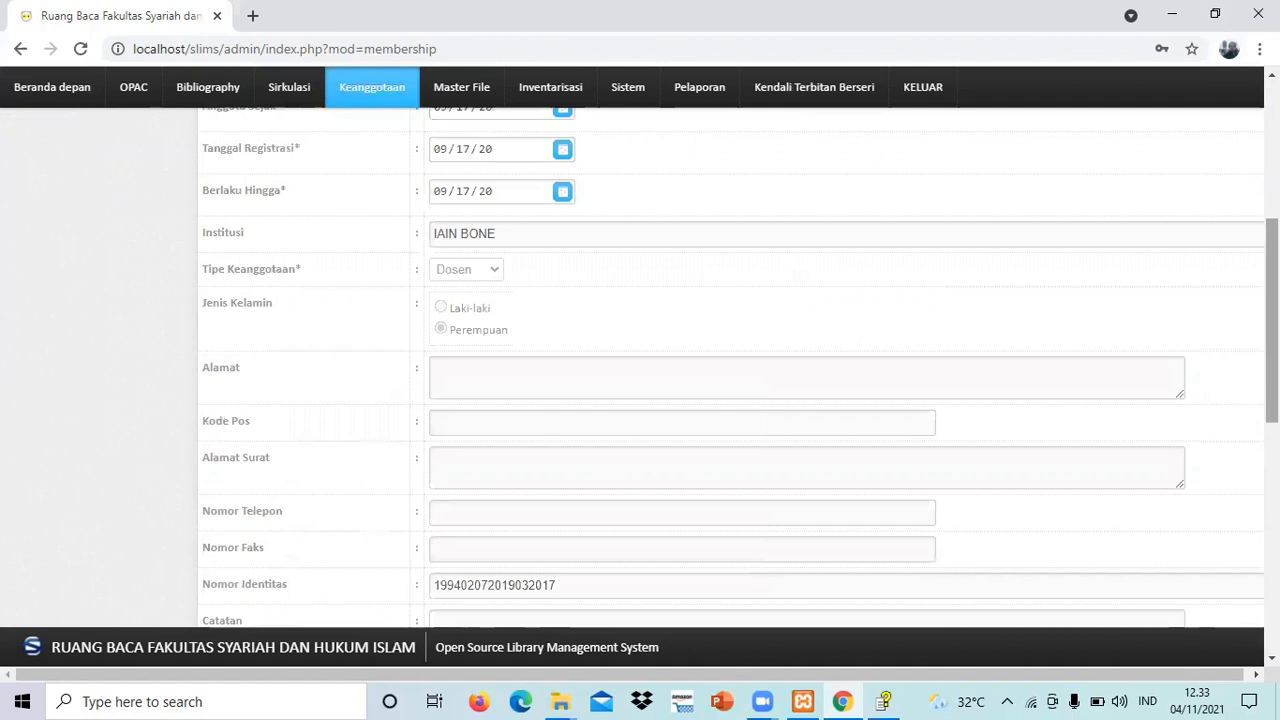
{"action": "scroll", "coordinate": [730, 380], "scroll_direction": "down", "scroll_amount": 10}
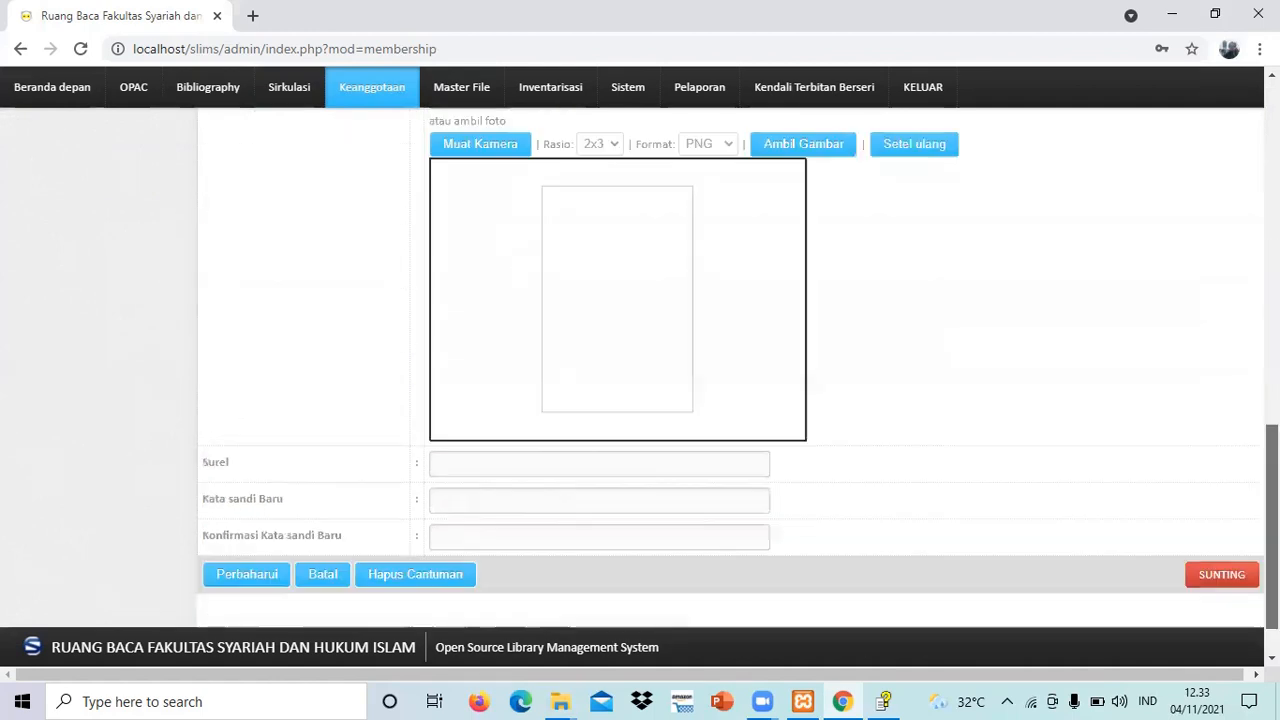
{"action": "scroll", "coordinate": [730, 380], "scroll_direction": "up", "scroll_amount": 10}
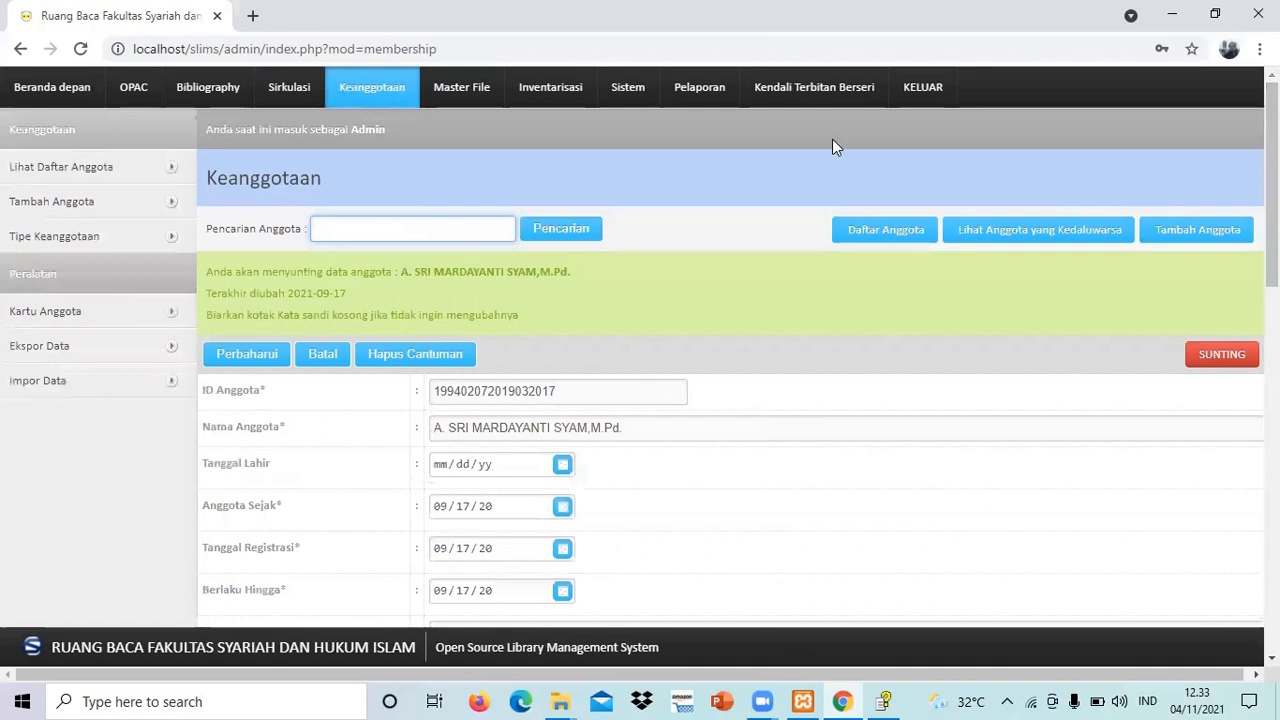
{"action": "double_click", "coordinate": [243, 172]}
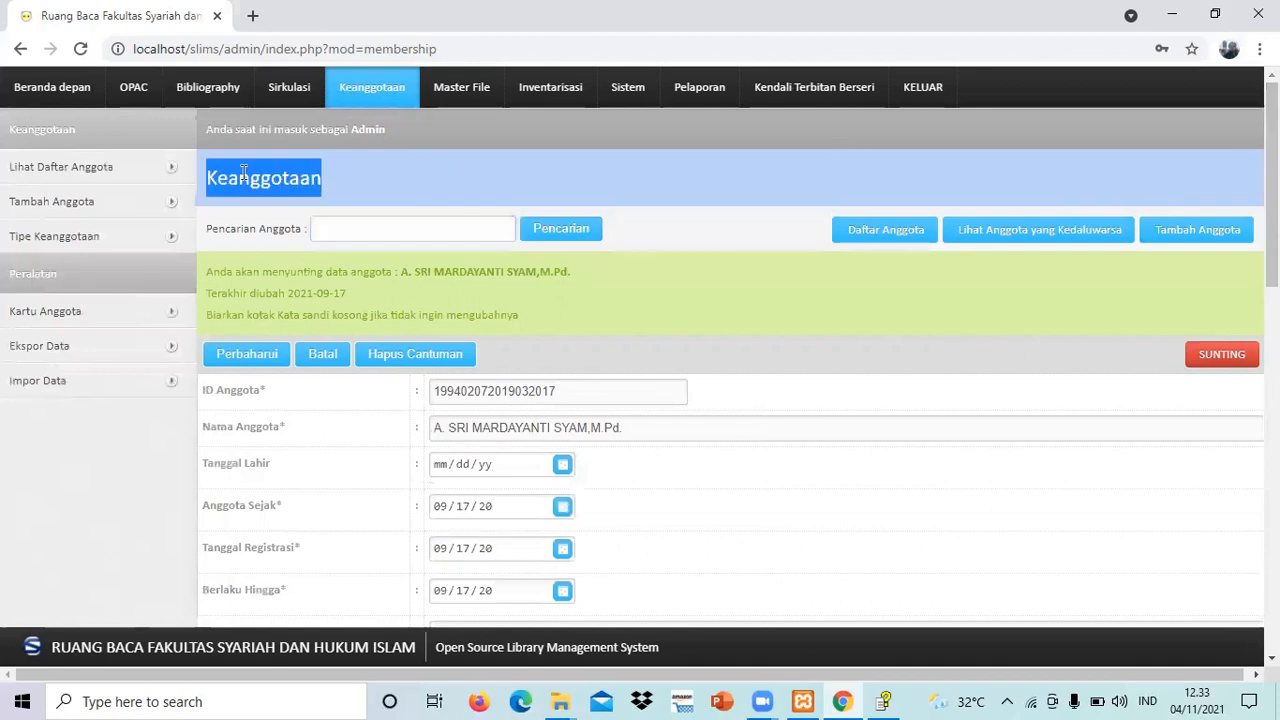
Step: Return to the member list and open the record of the fifth listed member for viewing
{"action": "left_click", "coordinate": [129, 168]}
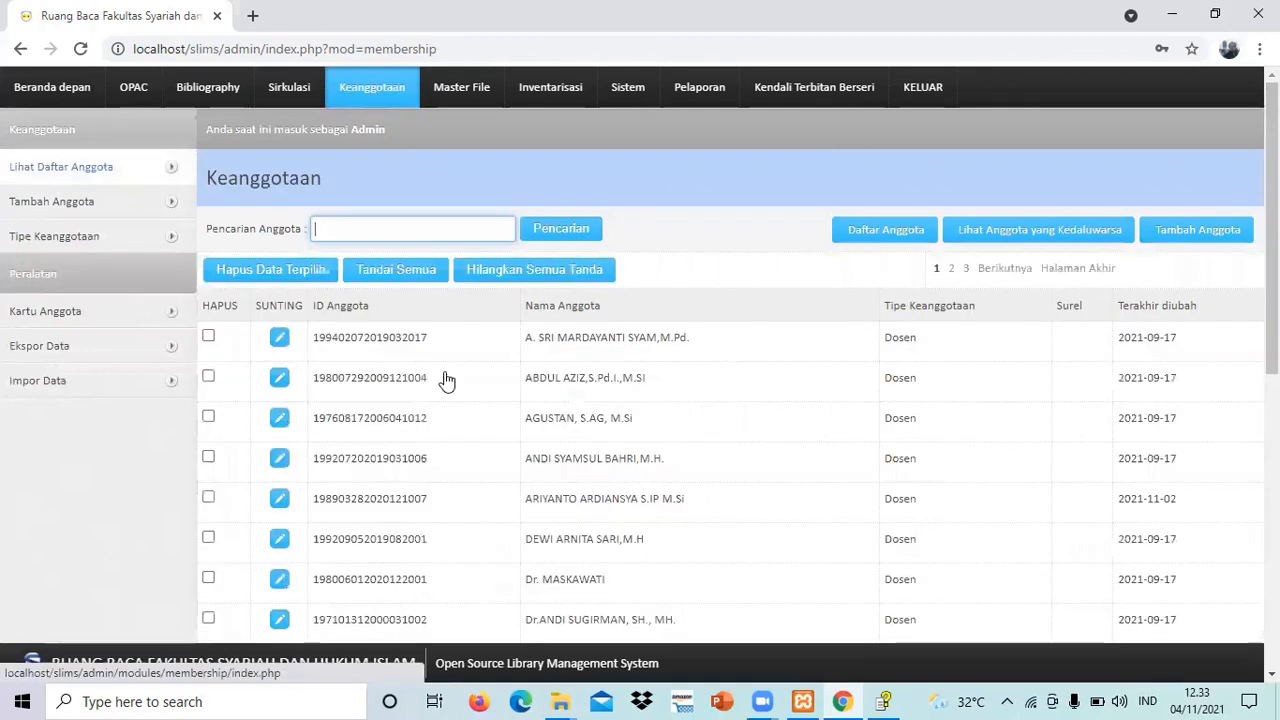
{"action": "left_click", "coordinate": [612, 378]}
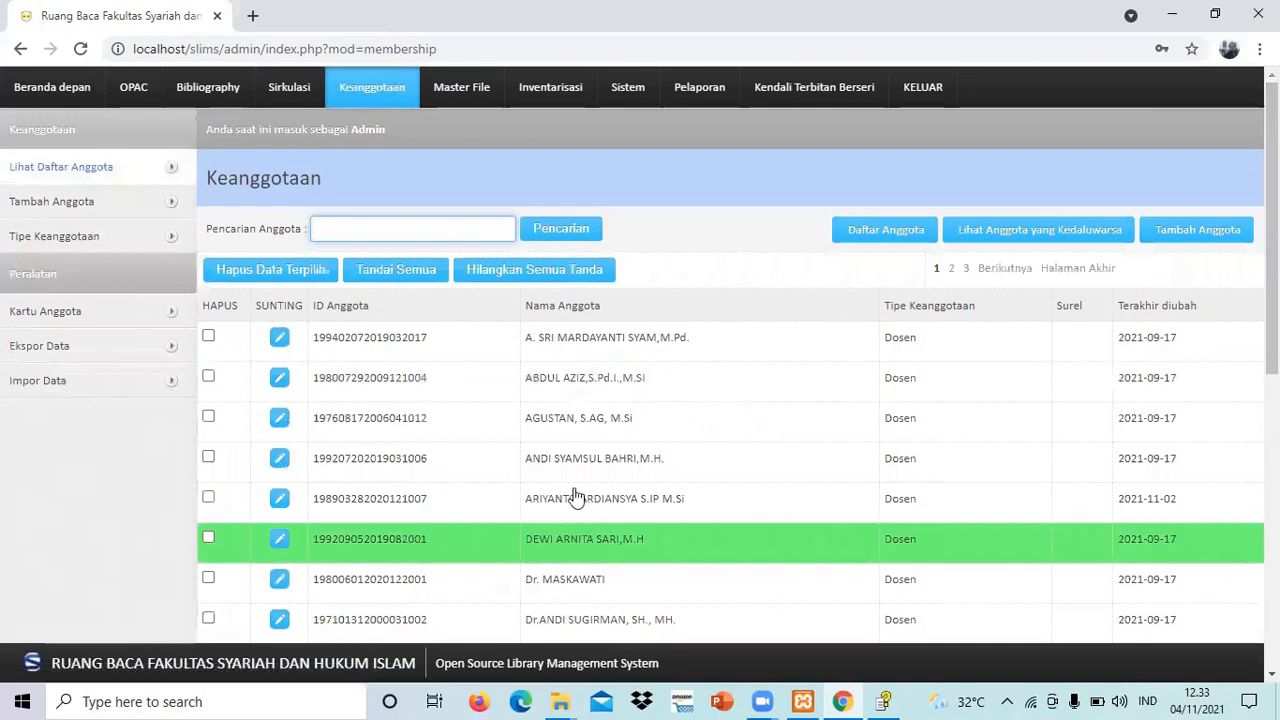
{"action": "left_click", "coordinate": [576, 497]}
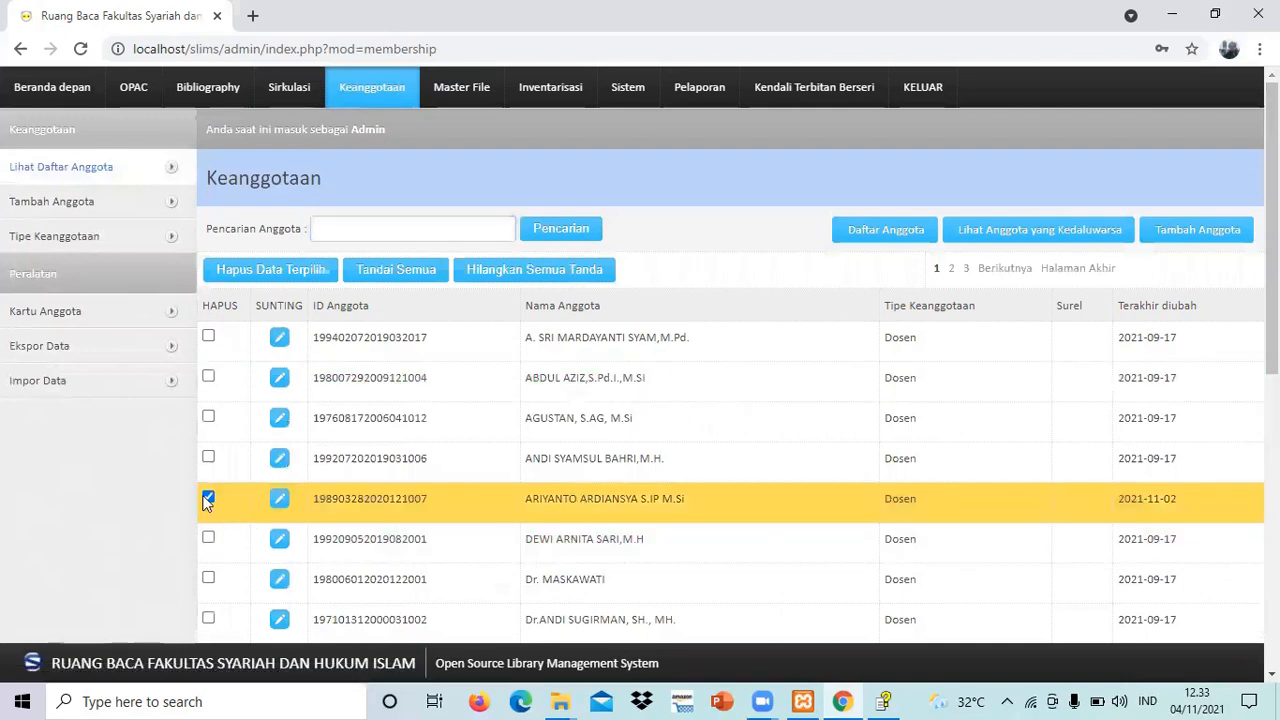
{"action": "left_click", "coordinate": [207, 498]}
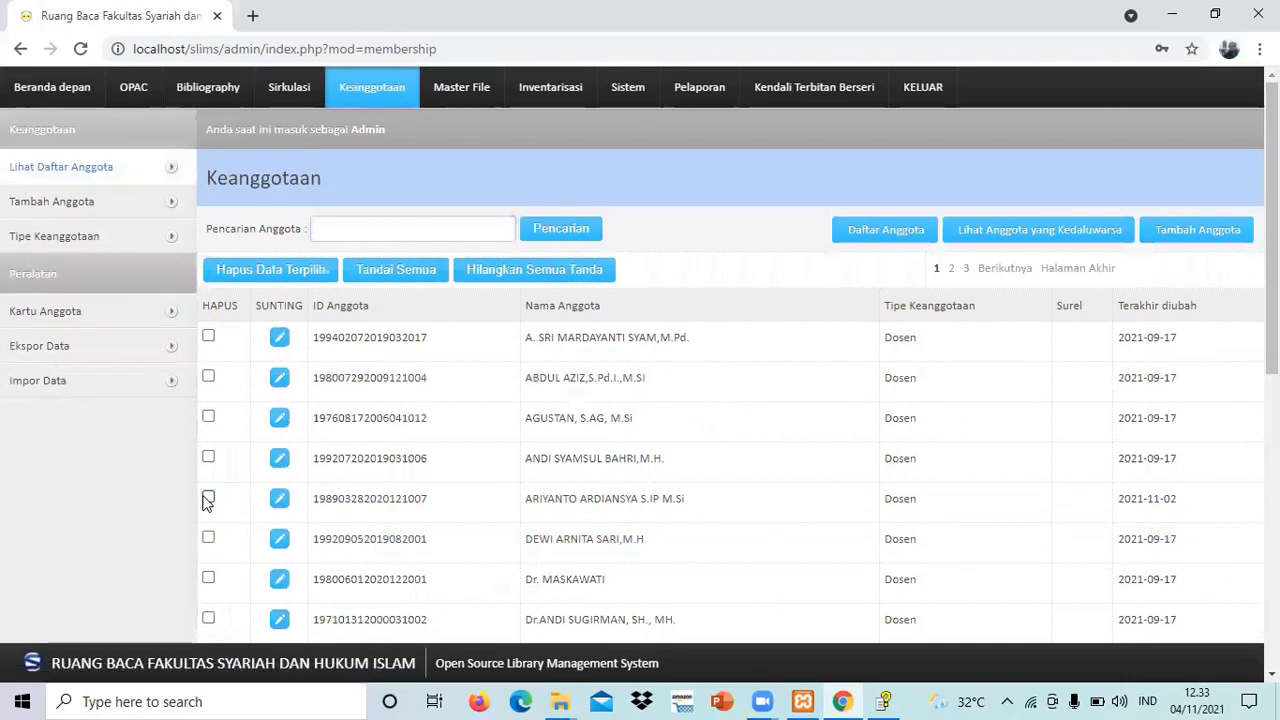
{"action": "left_click", "coordinate": [280, 500]}
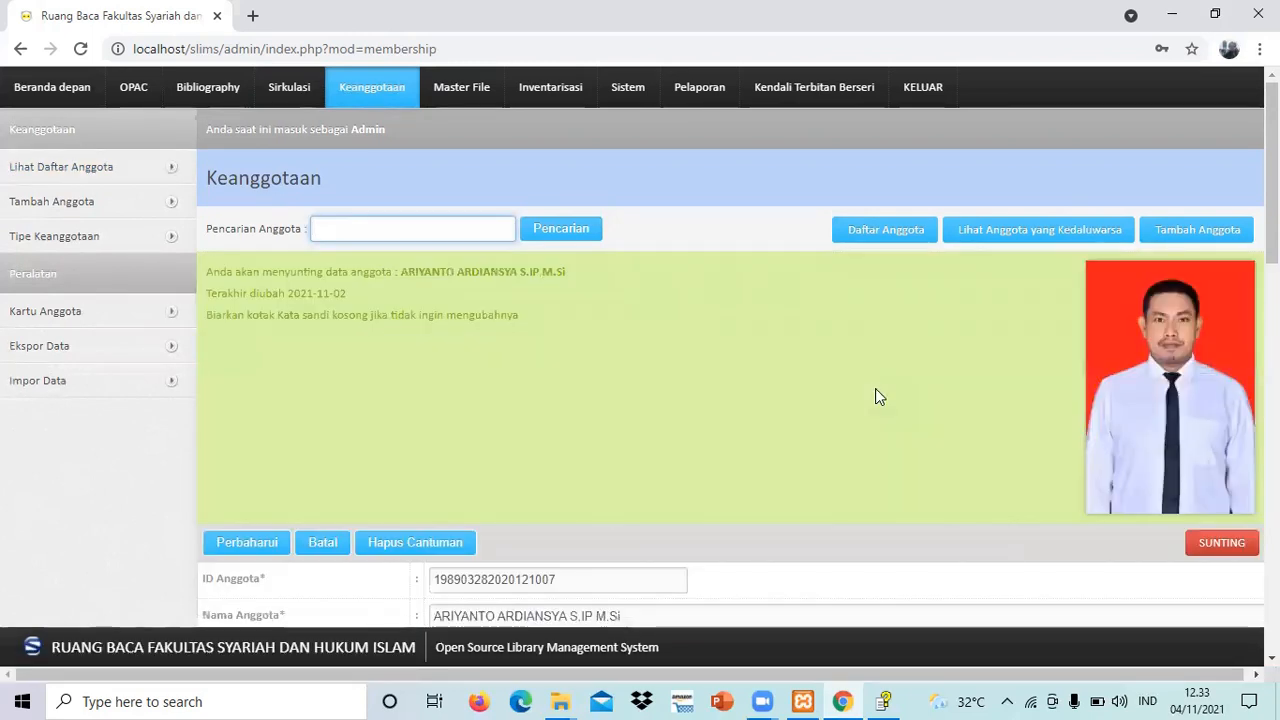
{"action": "type", "text": "ariyanto"}
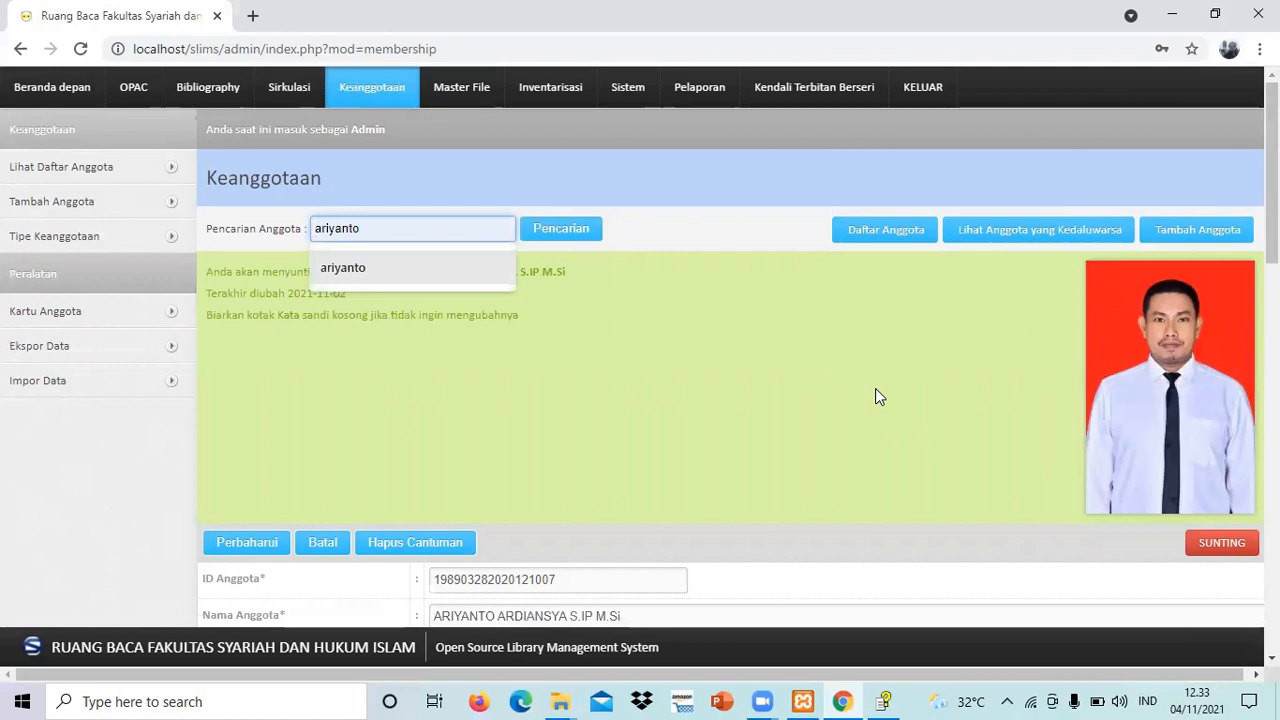
{"action": "left_click", "coordinate": [1197, 233]}
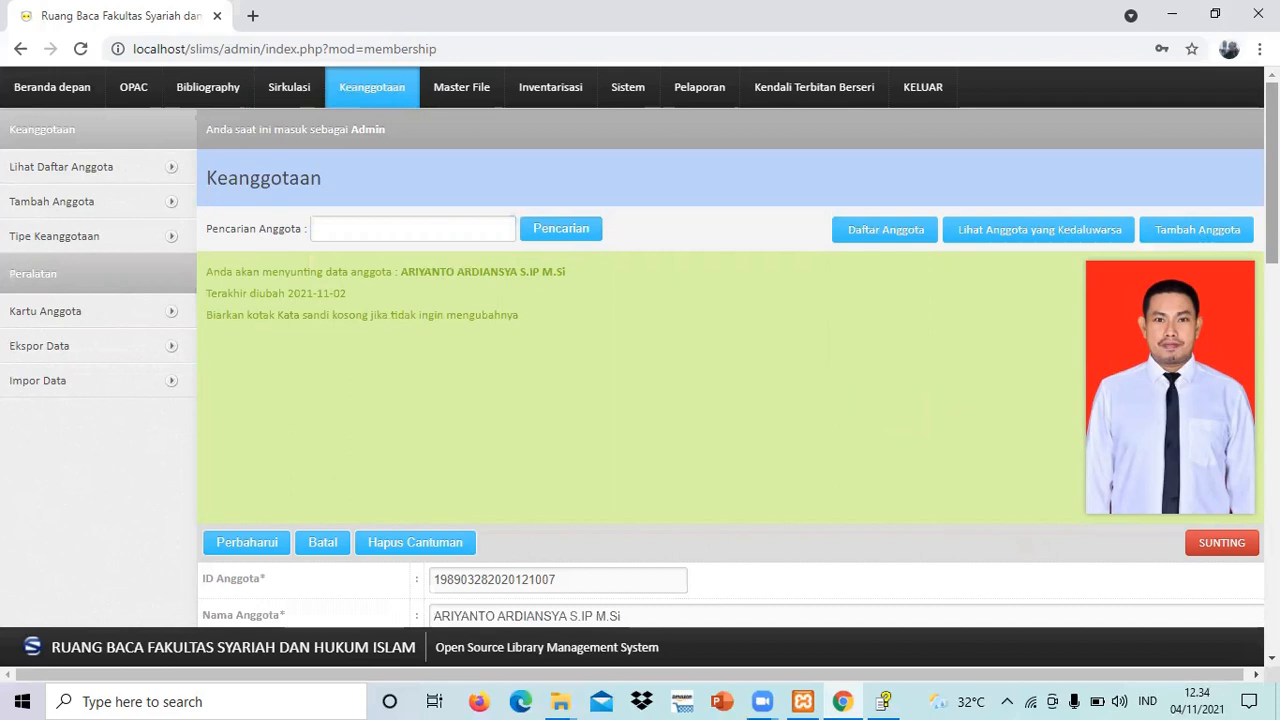
Step: Examine the fifth member's record, including dates, institution, membership type, address, phone, identity number, photo, e-mail and password fields
{"action": "scroll", "coordinate": [640, 360], "scroll_direction": "down", "scroll_amount": 1}
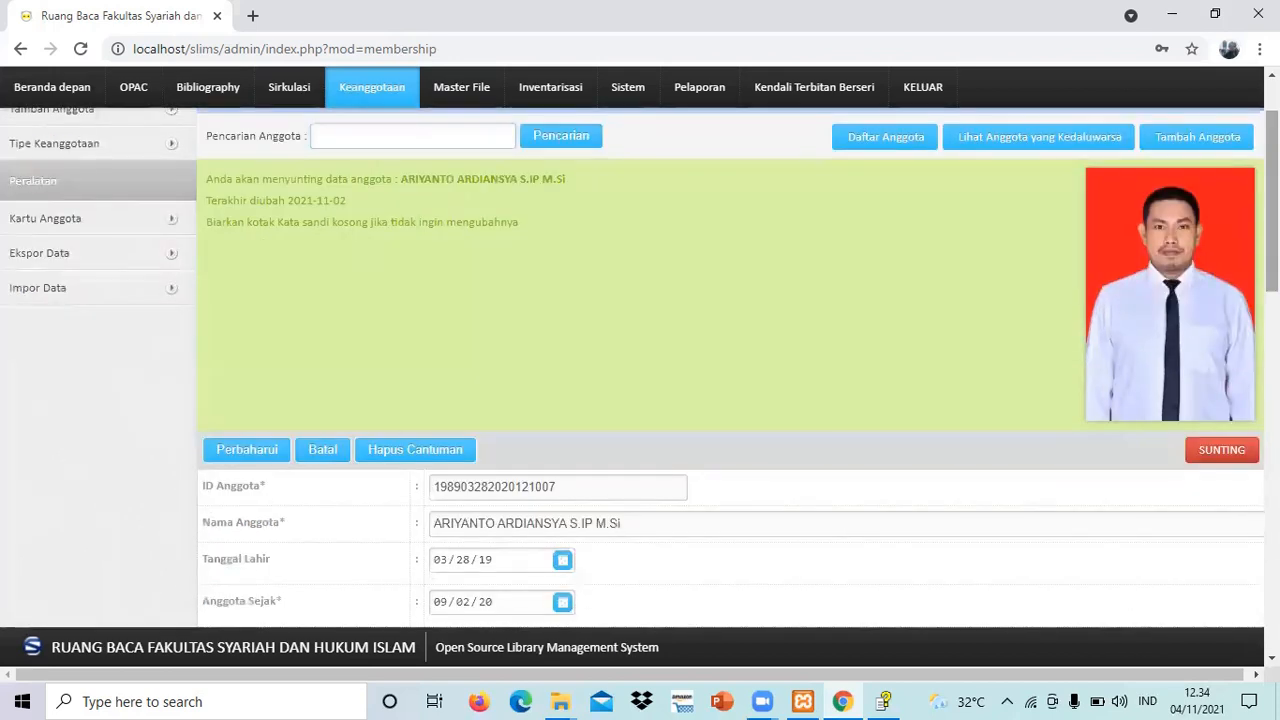
{"action": "scroll", "coordinate": [640, 360], "scroll_direction": "down", "scroll_amount": 2}
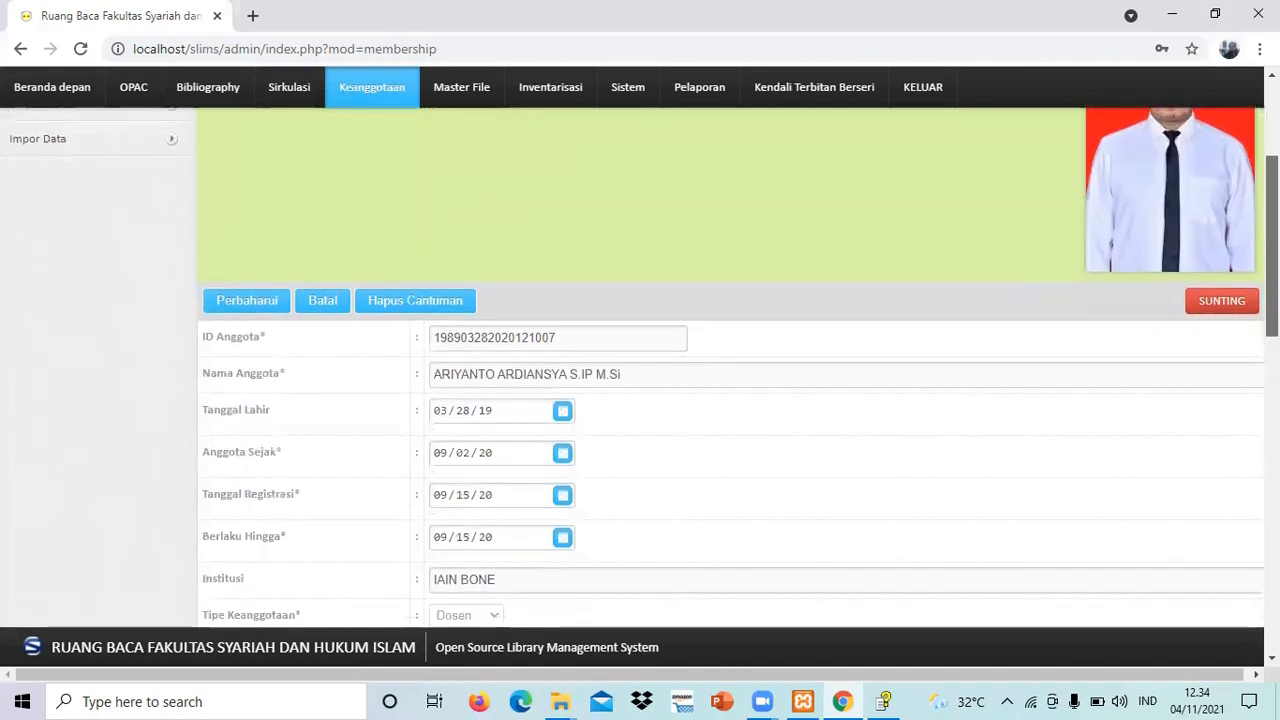
{"action": "scroll", "coordinate": [730, 450], "scroll_direction": "down", "scroll_amount": 1}
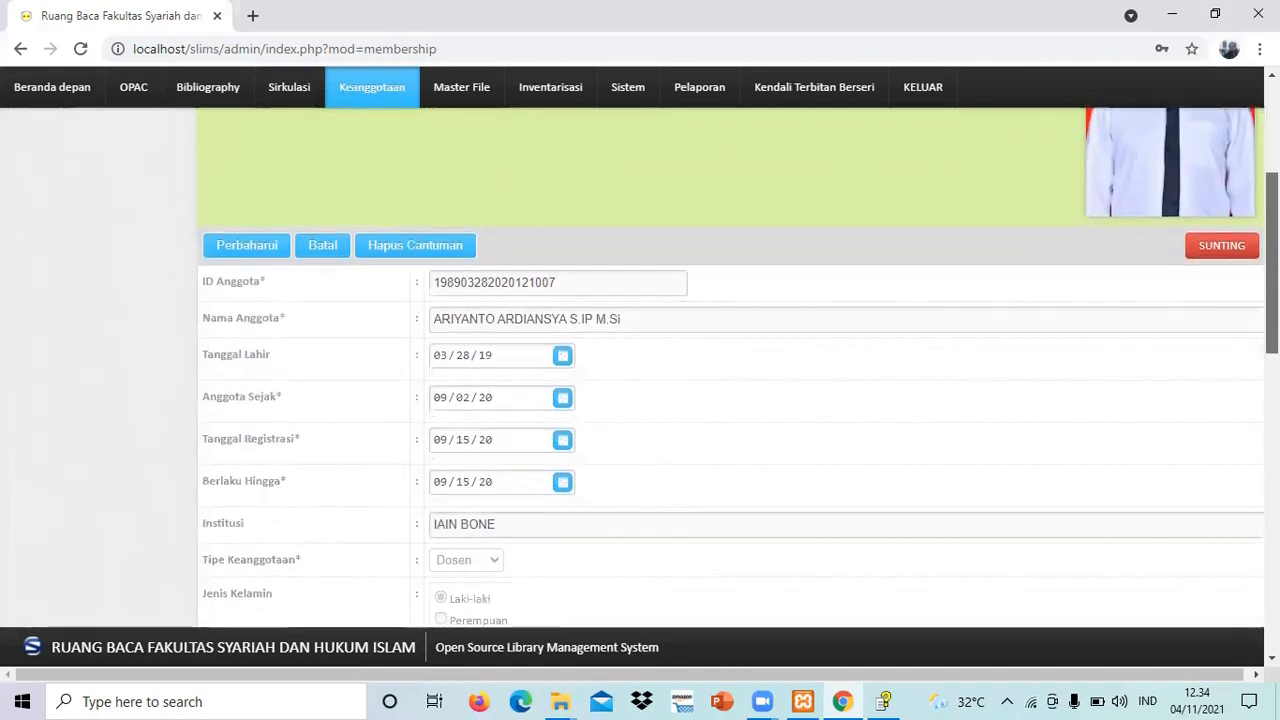
{"action": "scroll", "coordinate": [730, 370], "scroll_direction": "down", "scroll_amount": 1}
{"action": "scroll", "coordinate": [730, 370], "scroll_direction": "down", "scroll_amount": 2}
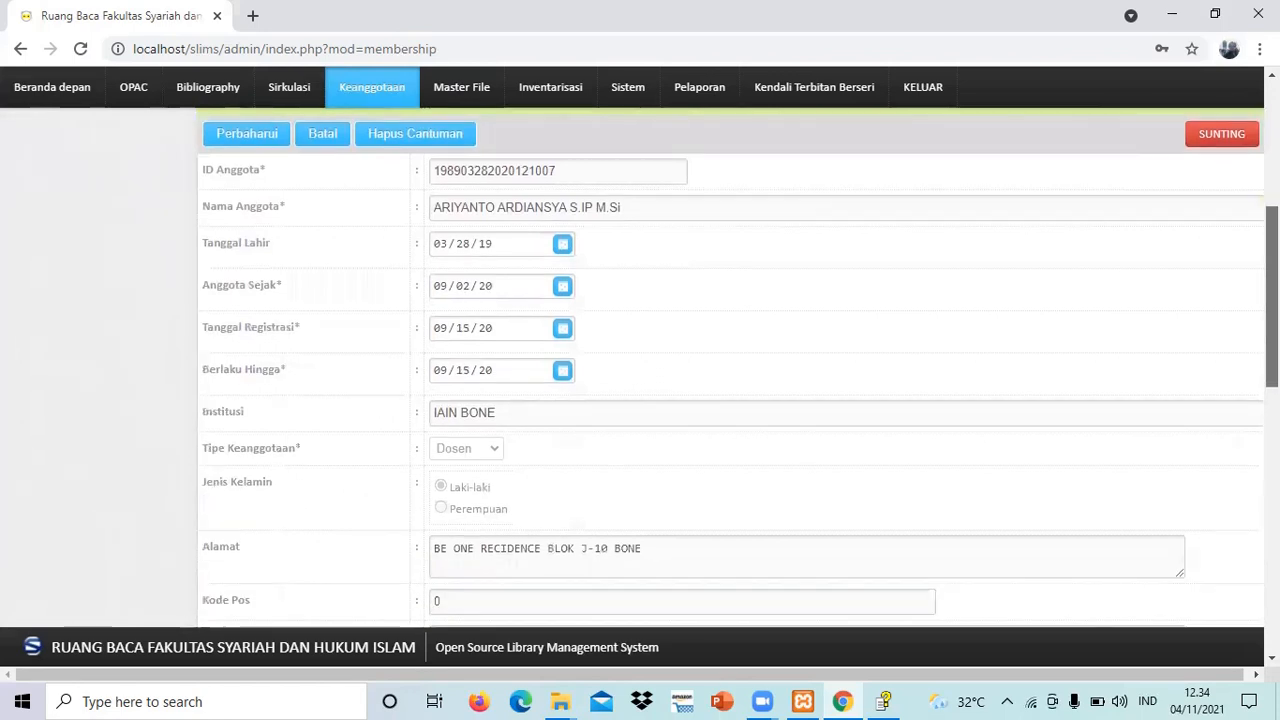
{"action": "scroll", "coordinate": [730, 370], "scroll_direction": "down", "scroll_amount": 4}
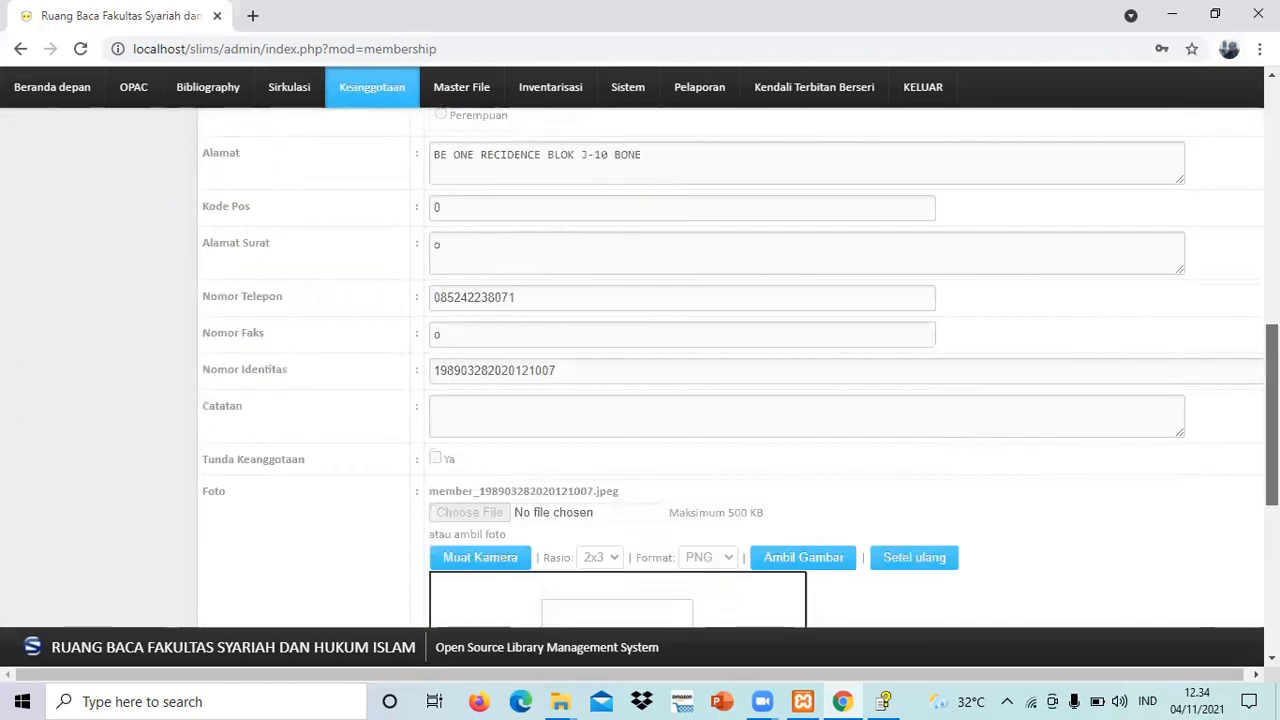
{"action": "scroll", "coordinate": [730, 370], "scroll_direction": "down", "scroll_amount": 5}
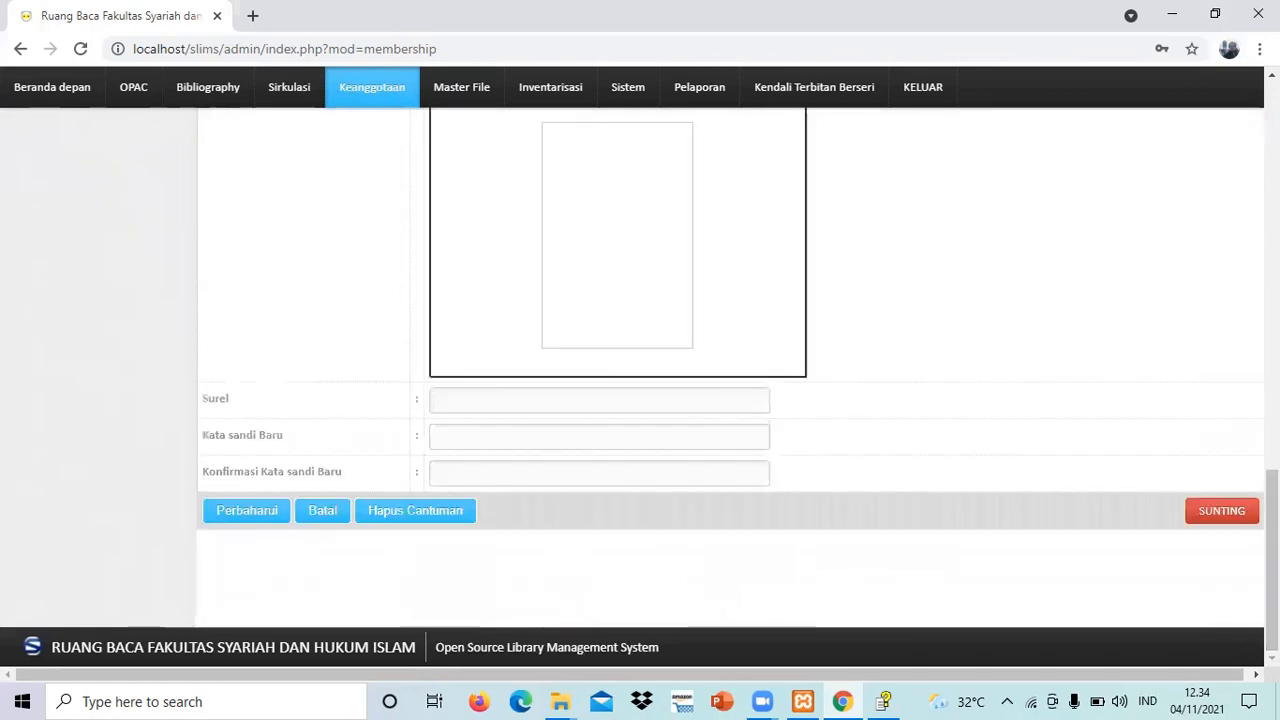
{"action": "left_click_drag", "start_coordinate": [1272, 545], "coordinate": [1160, 97]}
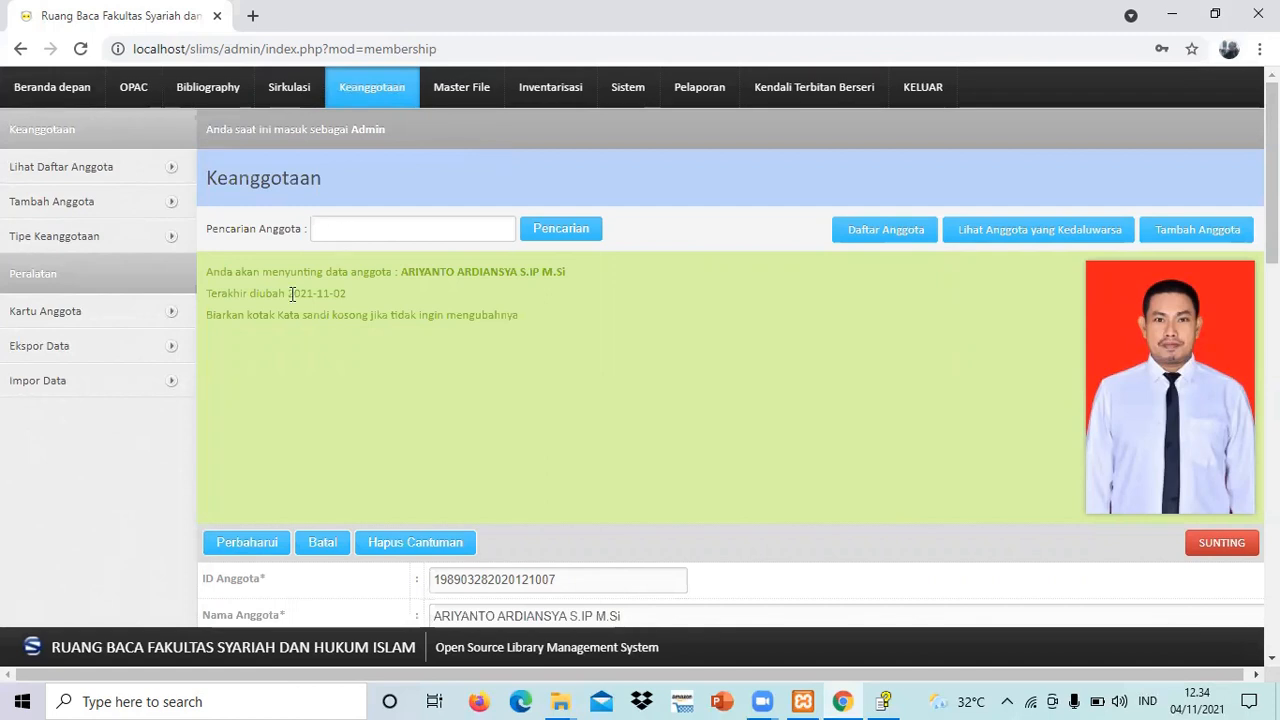
Step: Open the member card tool and add the first two listed members to the print queue
{"action": "left_click", "coordinate": [164, 316]}
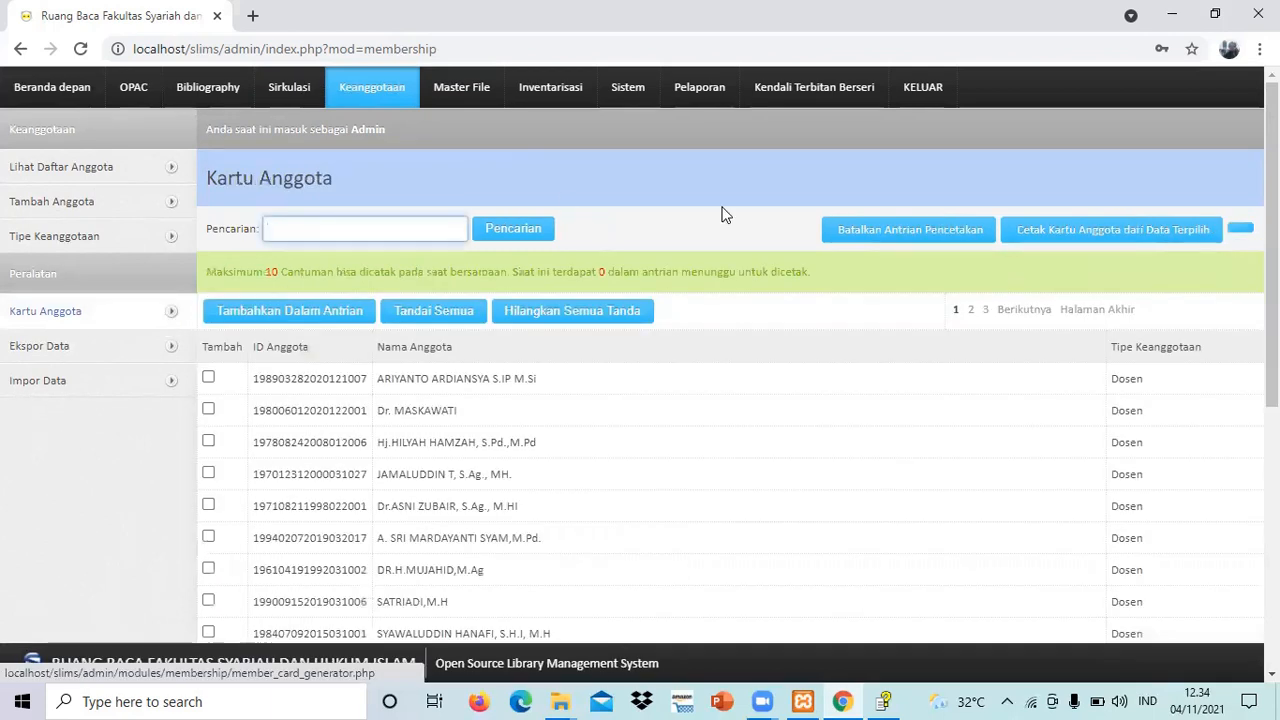
{"action": "left_click", "coordinate": [503, 390]}
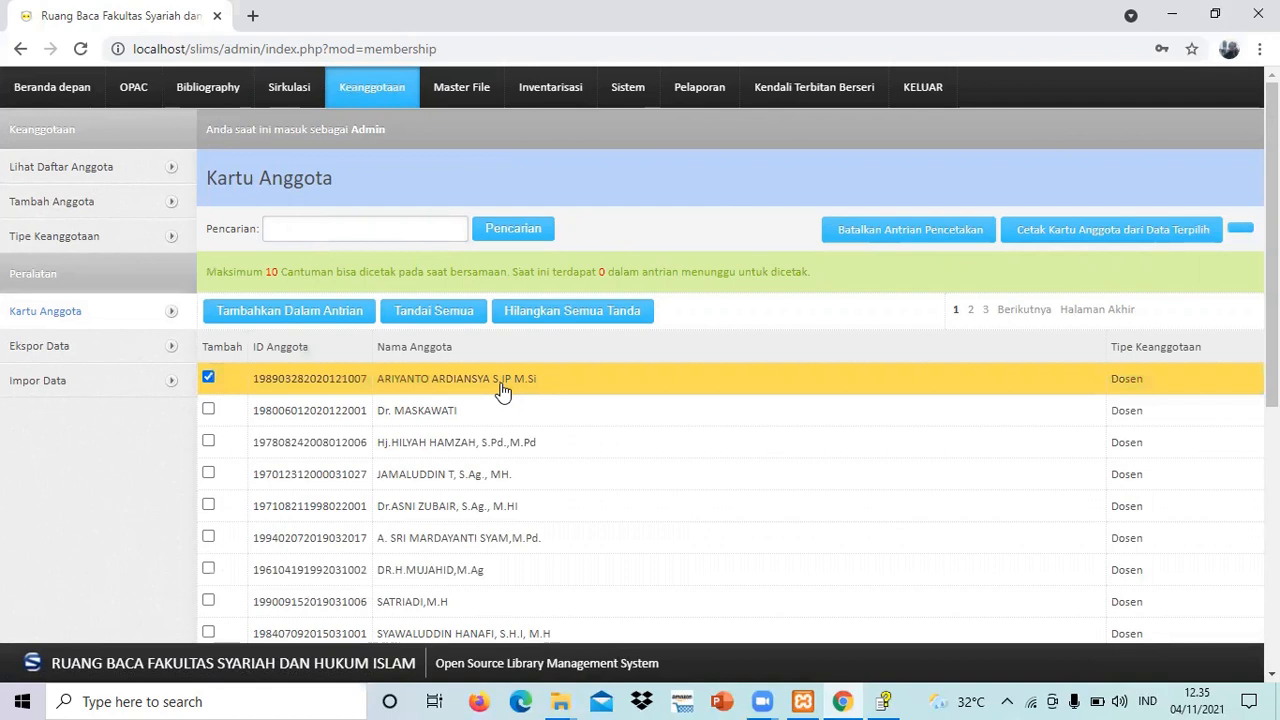
{"action": "left_click_drag", "start_coordinate": [500, 382], "coordinate": [703, 174]}
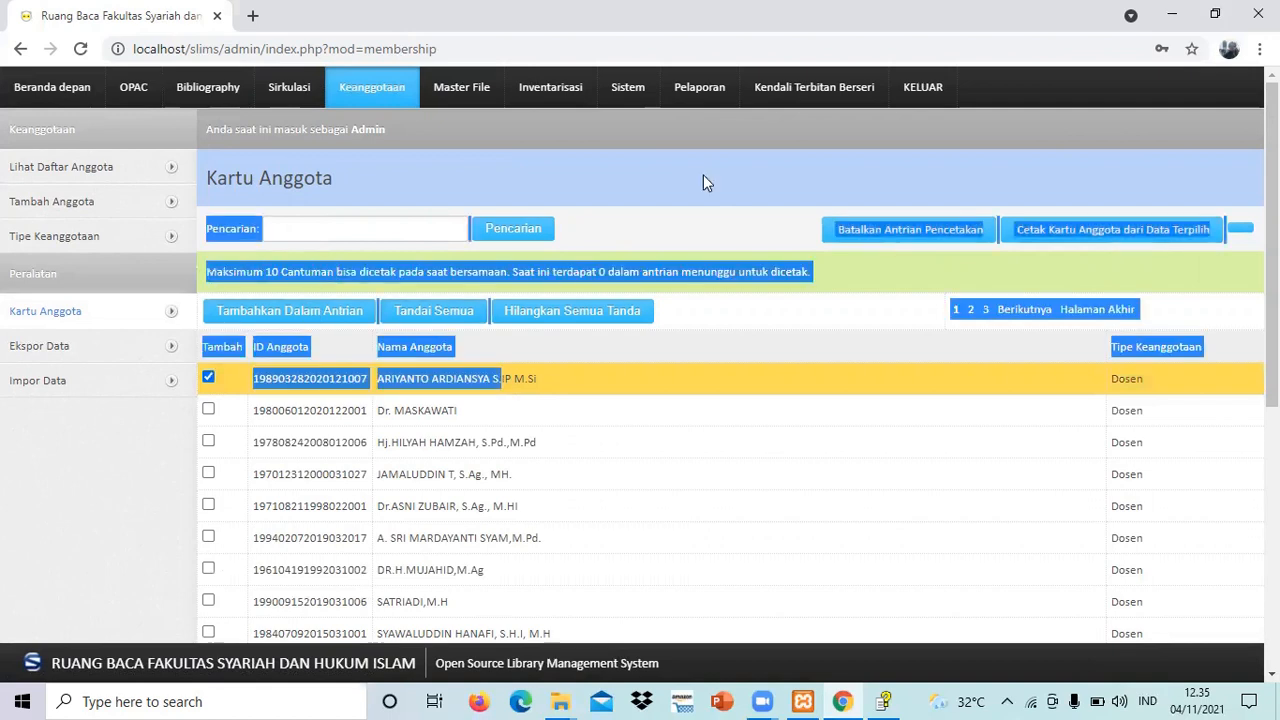
{"action": "left_click", "coordinate": [731, 315]}
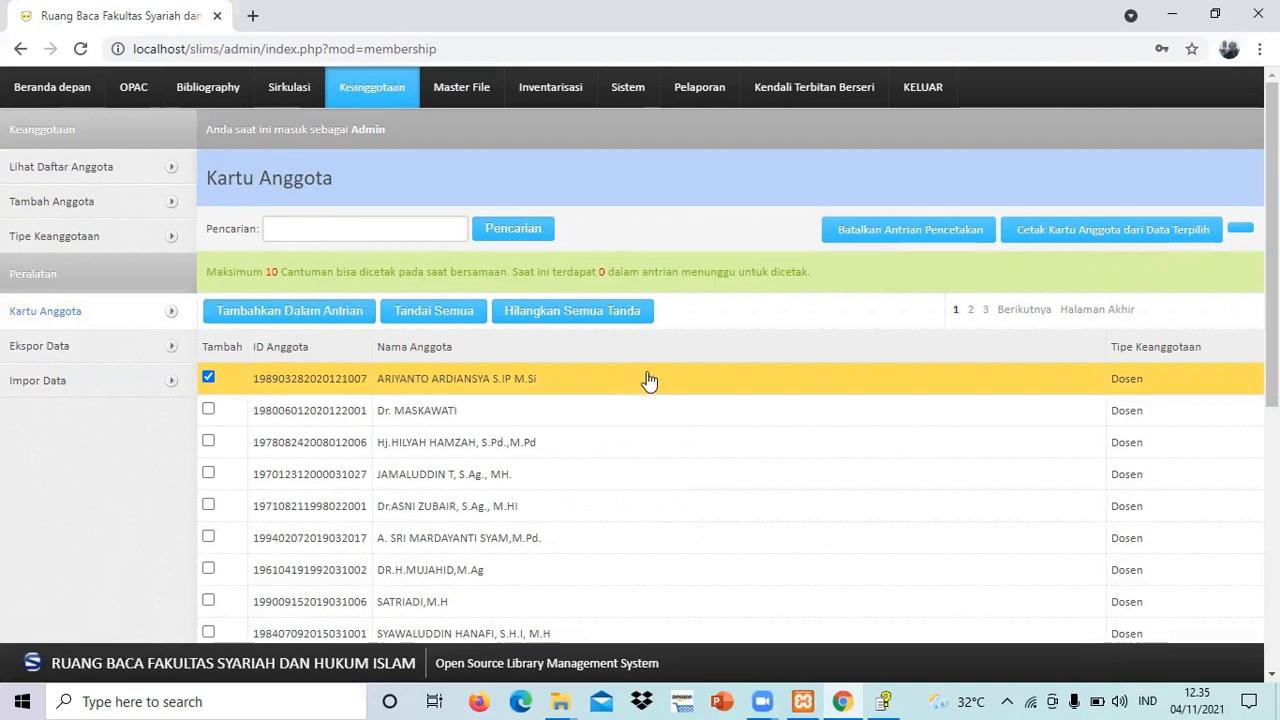
{"action": "left_click", "coordinate": [422, 417]}
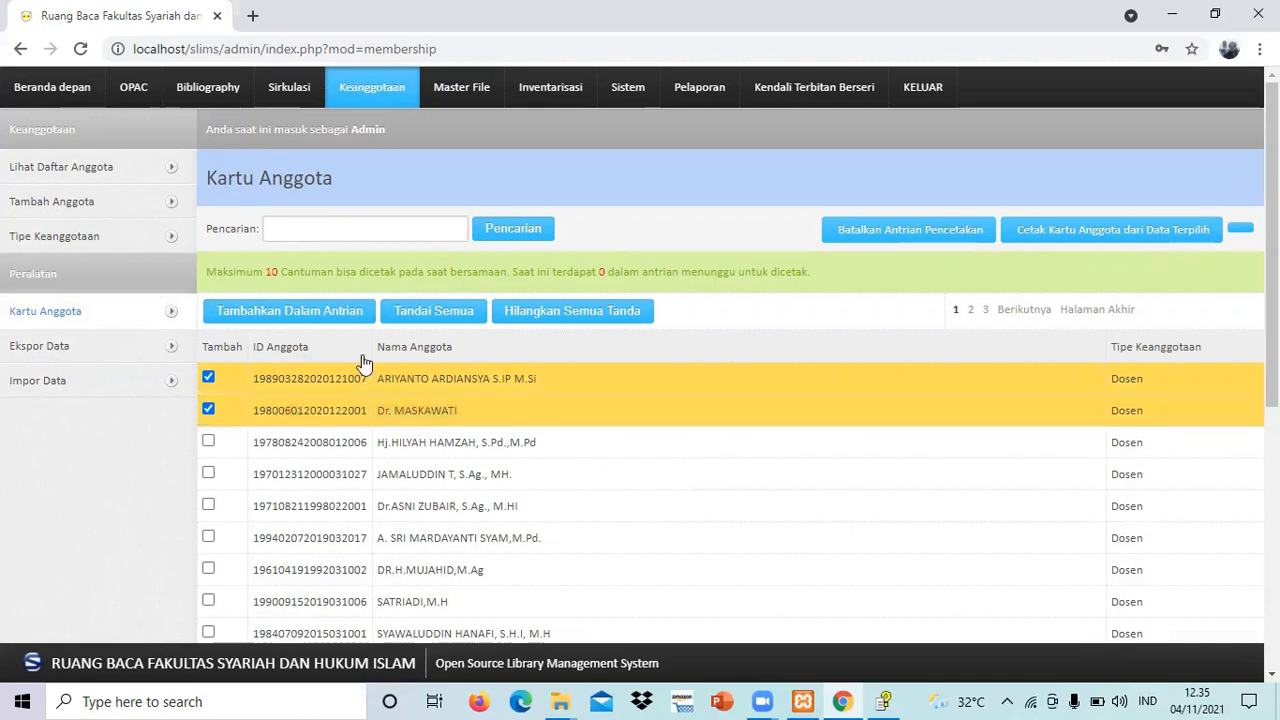
{"action": "left_click", "coordinate": [322, 314]}
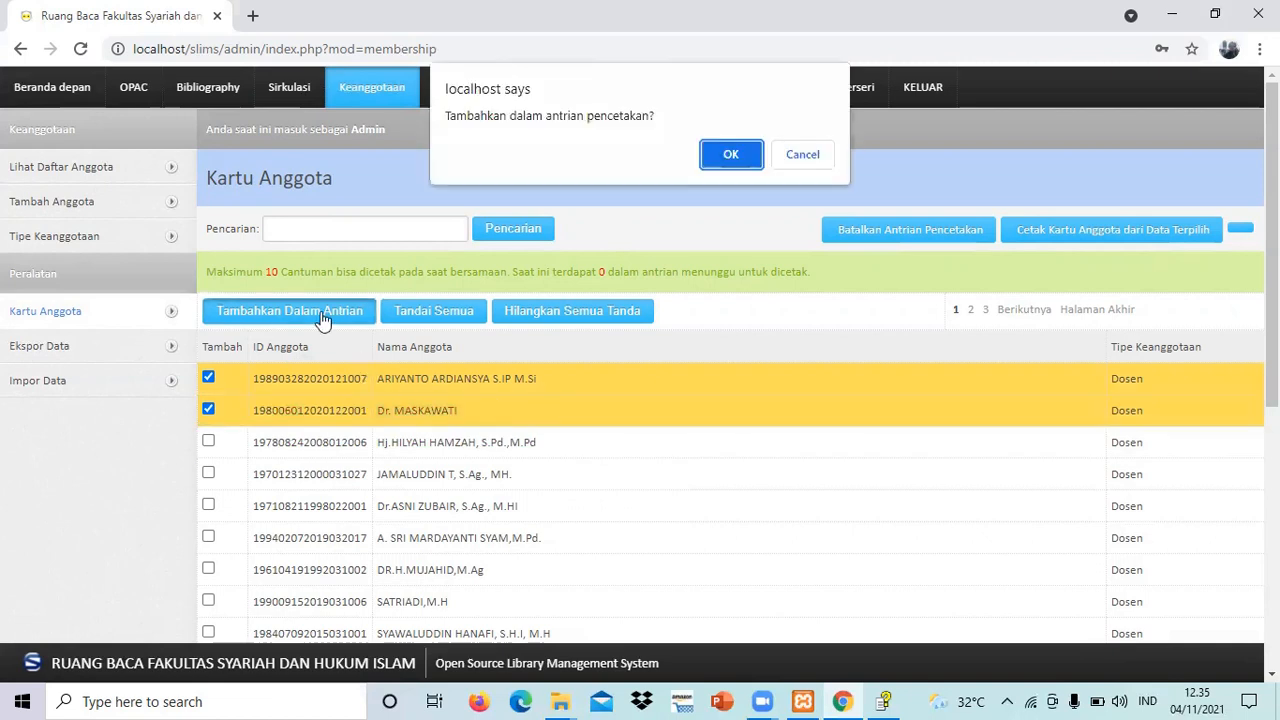
{"action": "left_click", "coordinate": [731, 155]}
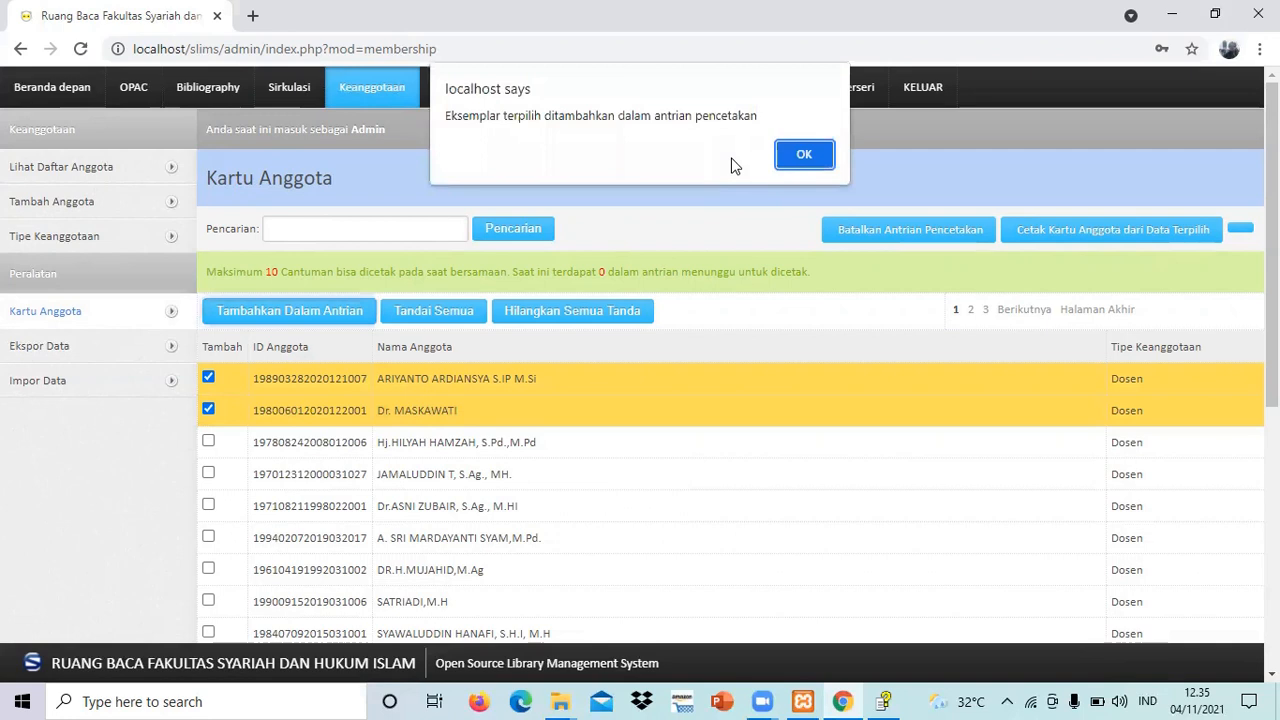
{"action": "left_click", "coordinate": [803, 154]}
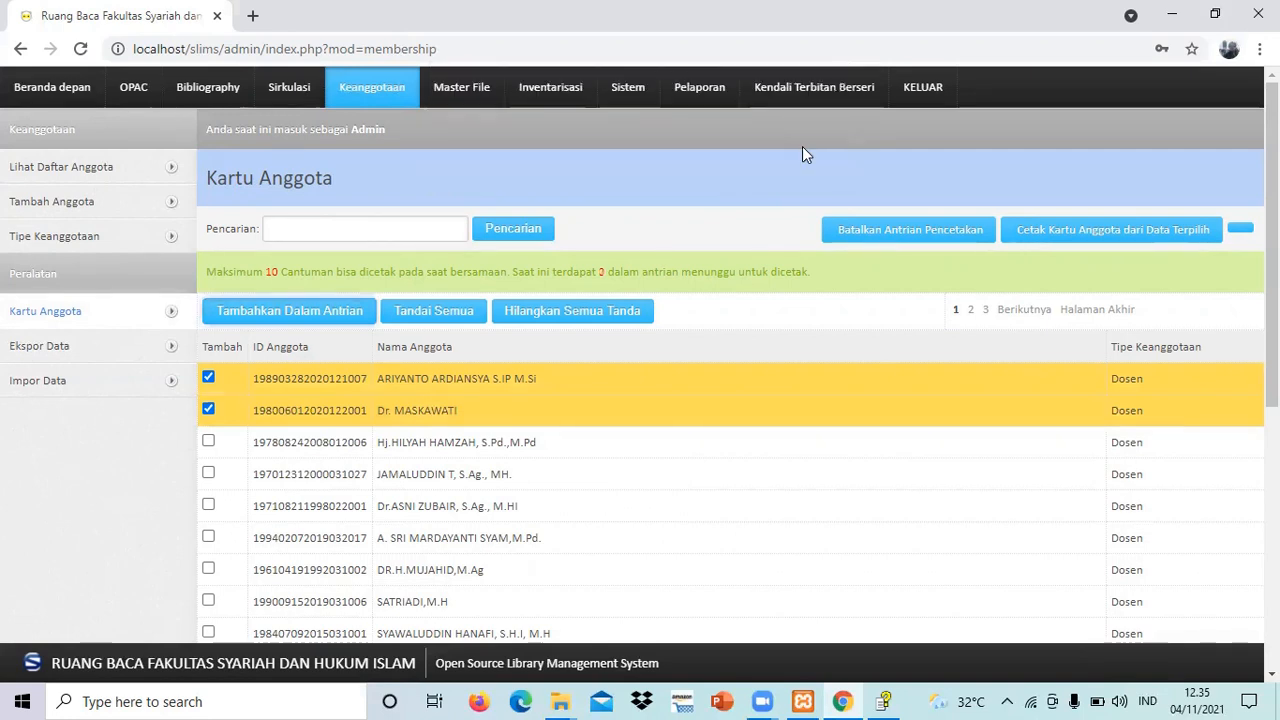
Step: Generate the member cards for the queued members and cancel the print dialog to leave the card preview open
{"action": "left_click", "coordinate": [1103, 236]}
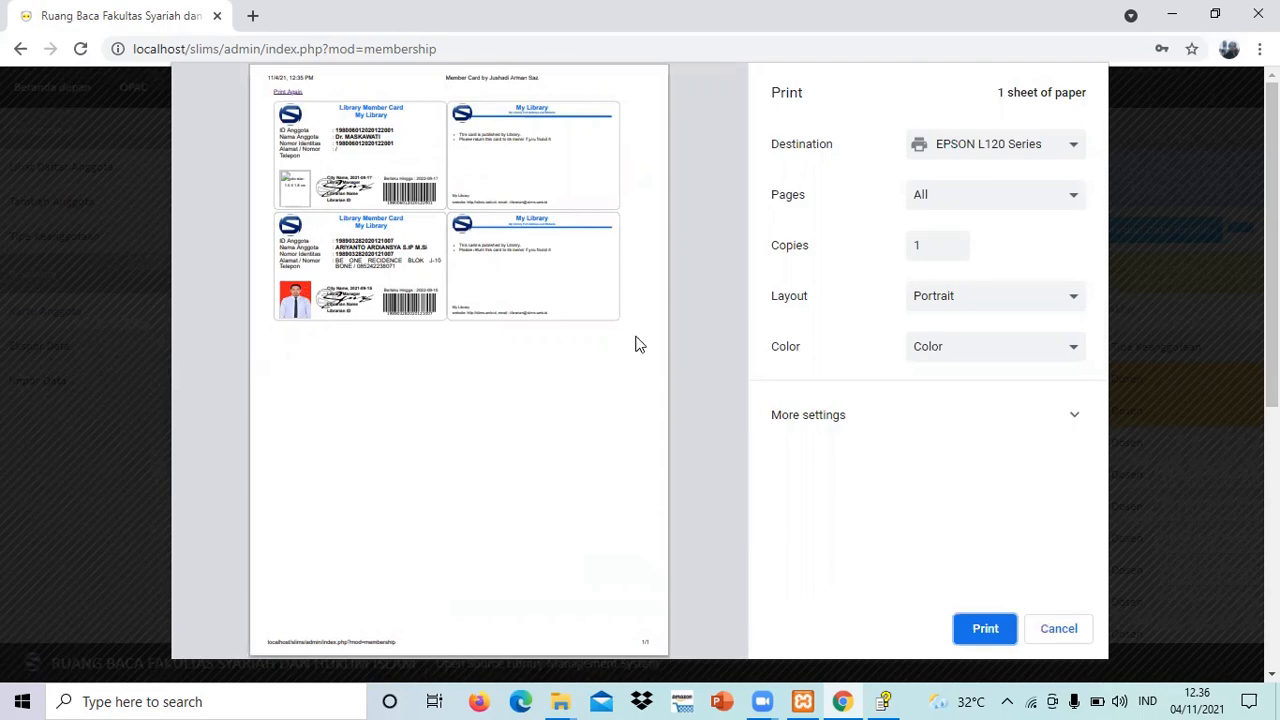
{"action": "left_click", "coordinate": [1052, 627]}
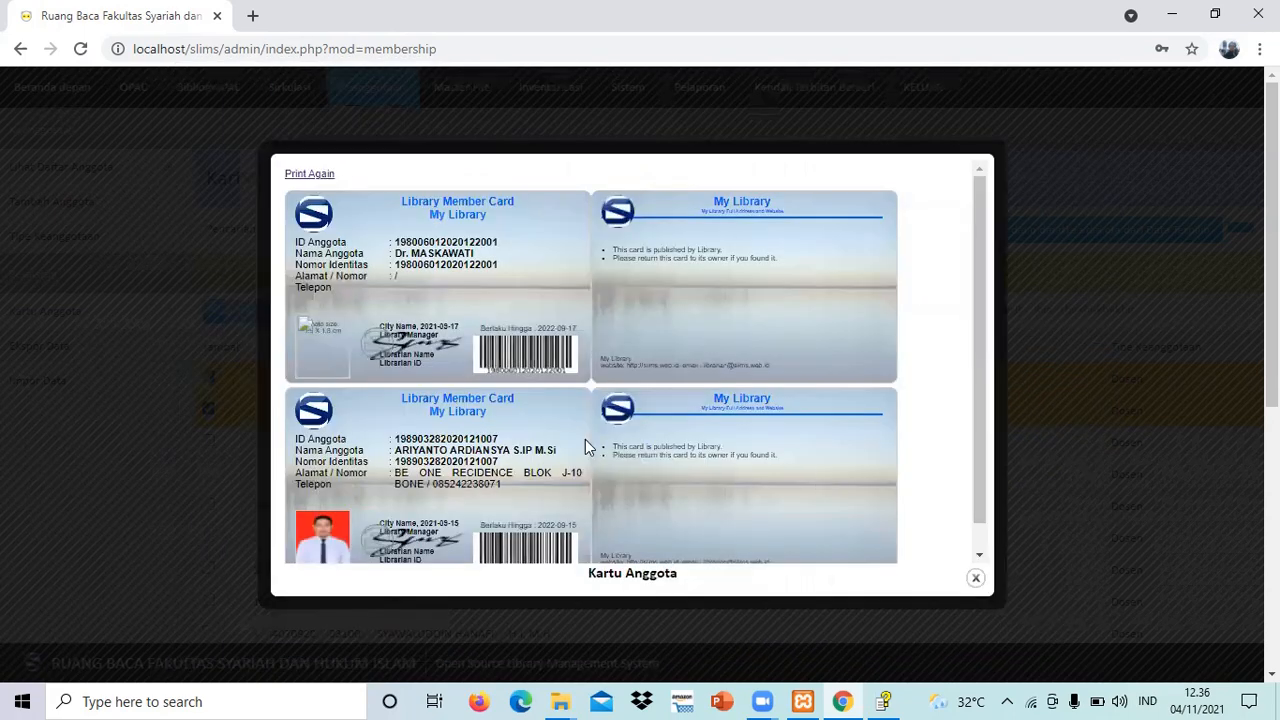
Step: Close the member card preview and try to print the cards of the two selected members again
{"action": "mouse_move", "coordinate": [585, 439]}
{"action": "left_mouse_down"}
{"action": "mouse_move", "coordinate": [451, 286]}
{"action": "mouse_move", "coordinate": [452, 237]}
{"action": "left_mouse_up"}
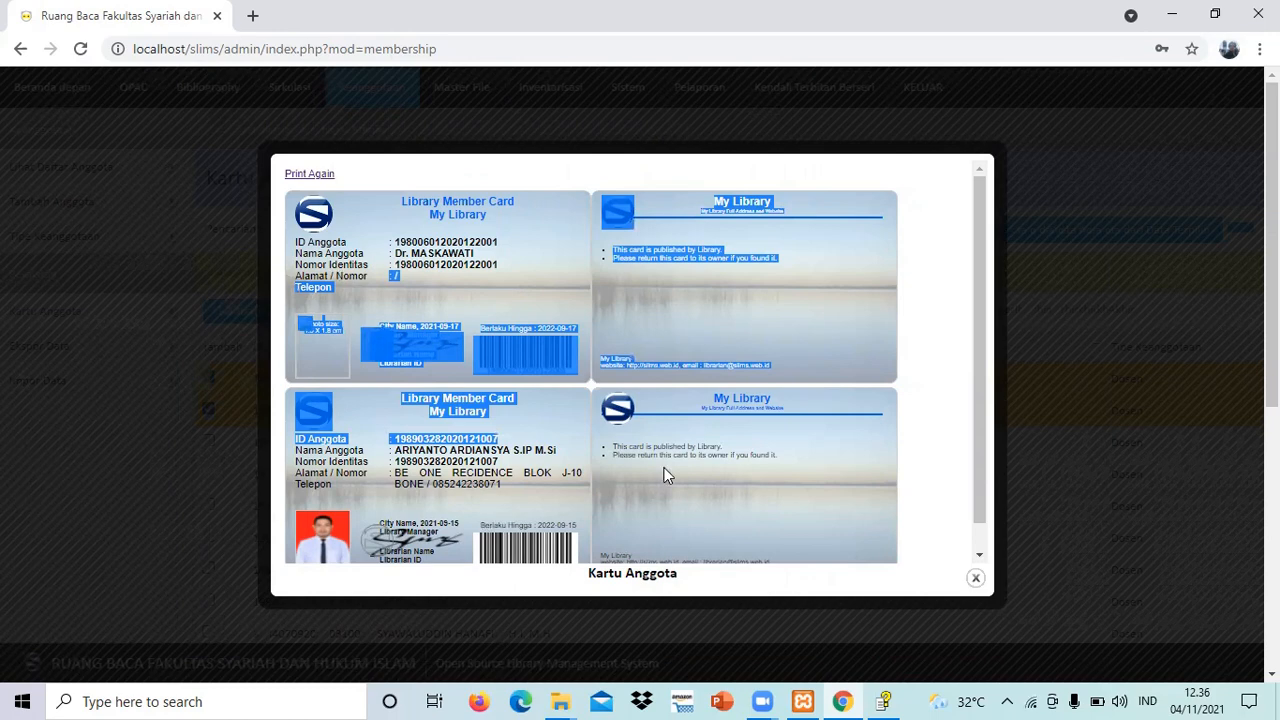
{"action": "left_click", "coordinate": [976, 583]}
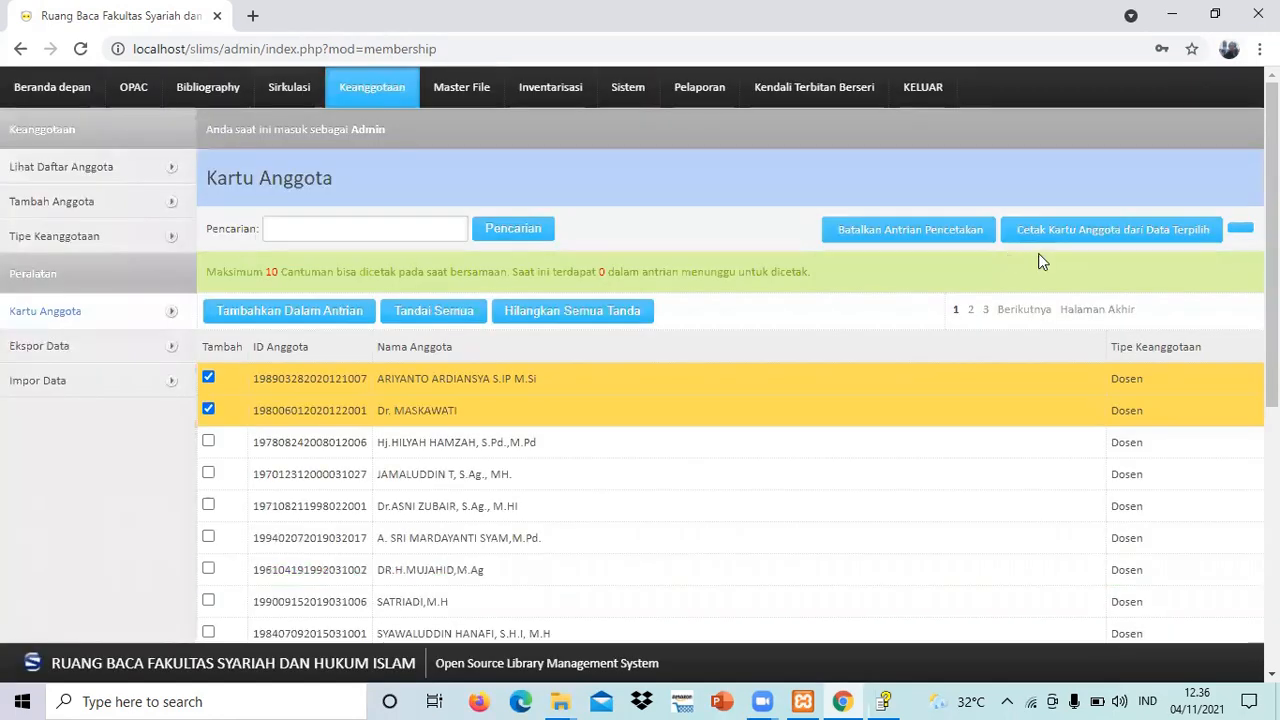
{"action": "left_click", "coordinate": [1087, 243]}
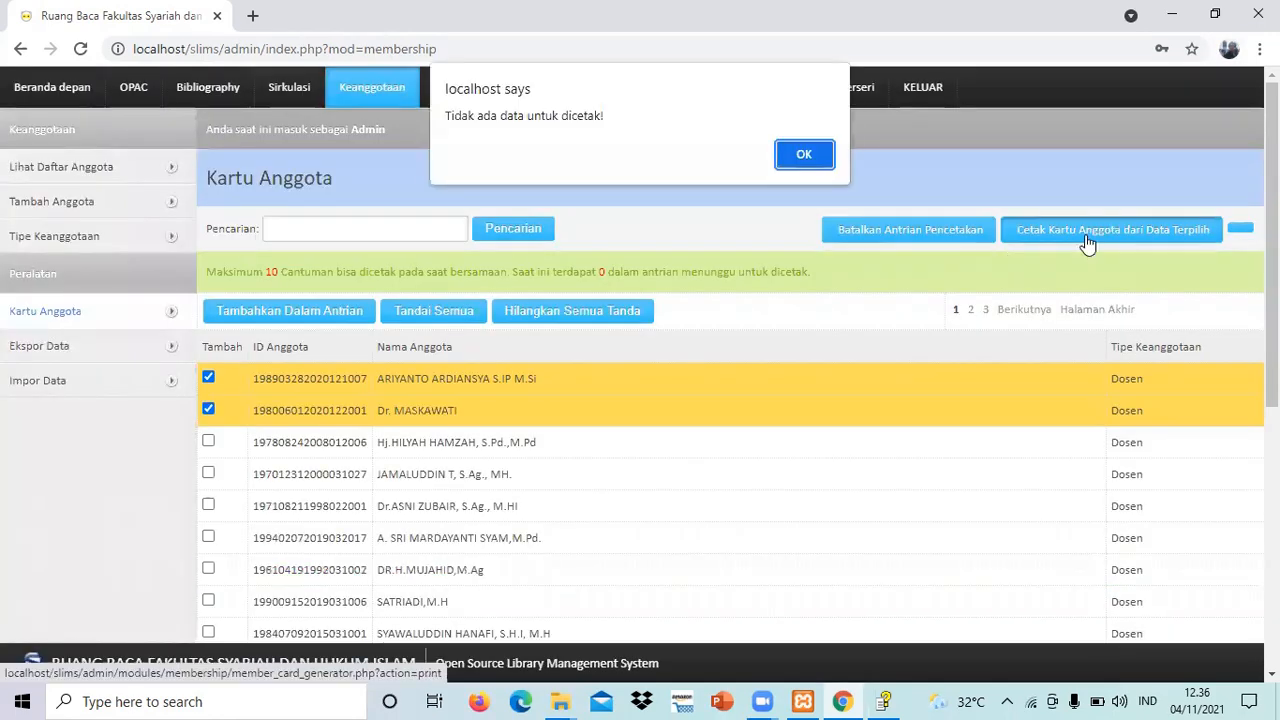
{"action": "left_click", "coordinate": [808, 155]}
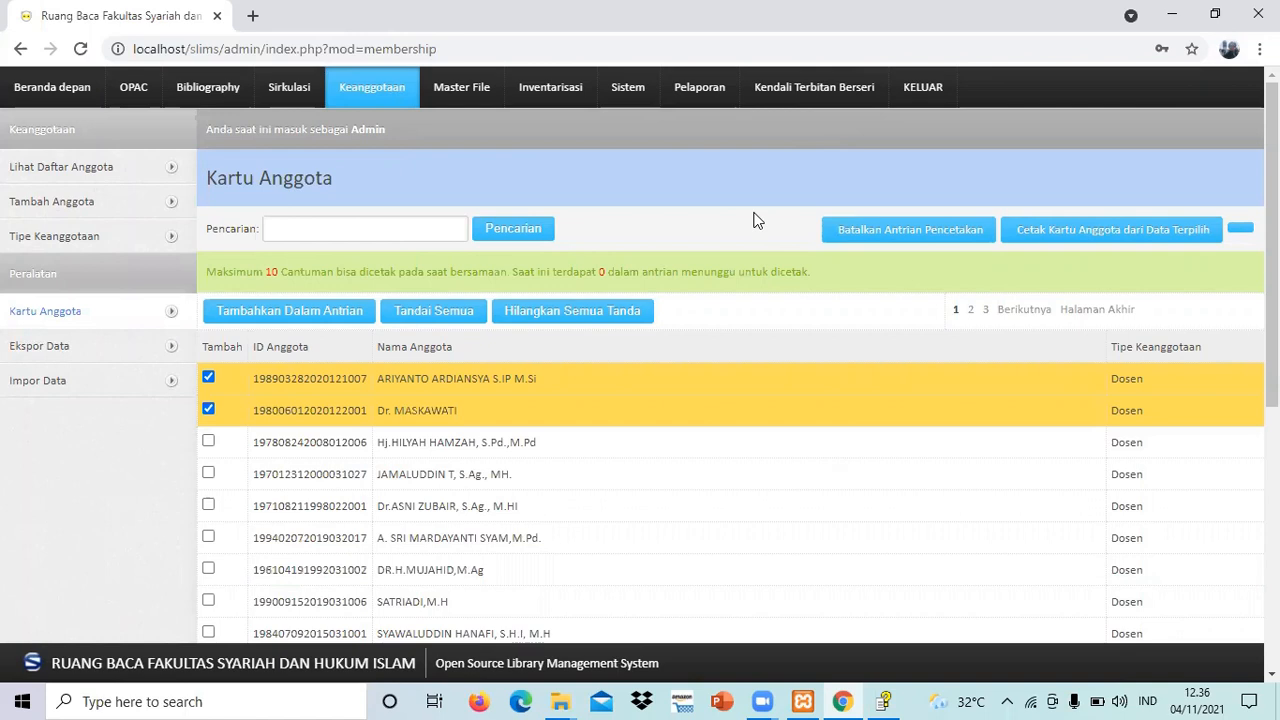
Step: Deselect both members and clear the member card print queue
{"action": "left_click", "coordinate": [208, 409]}
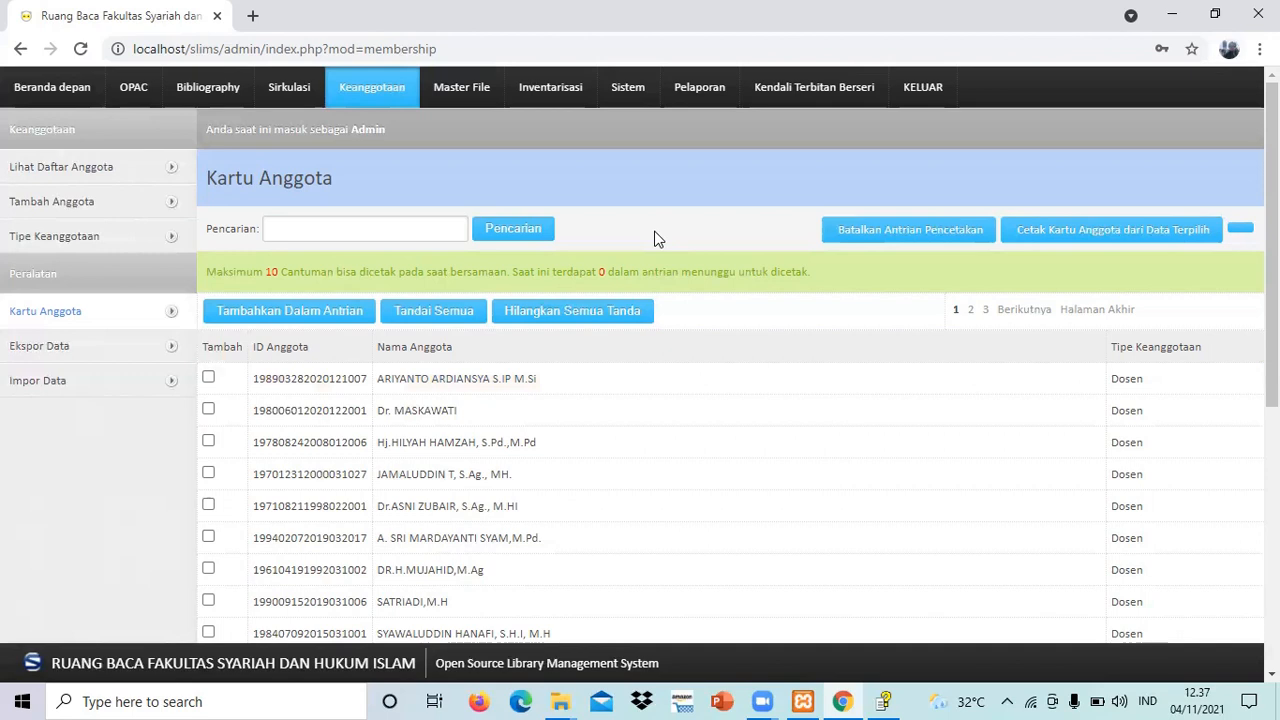
{"action": "left_click", "coordinate": [877, 236]}
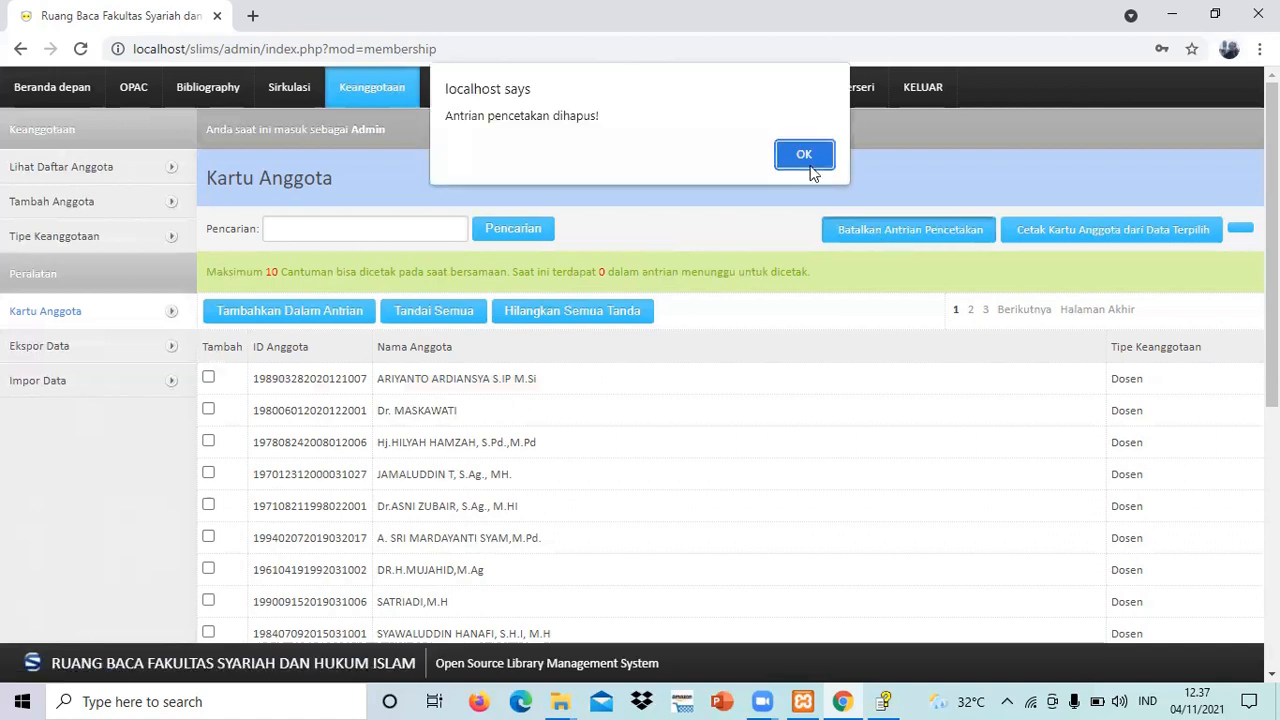
{"action": "left_click", "coordinate": [811, 168]}
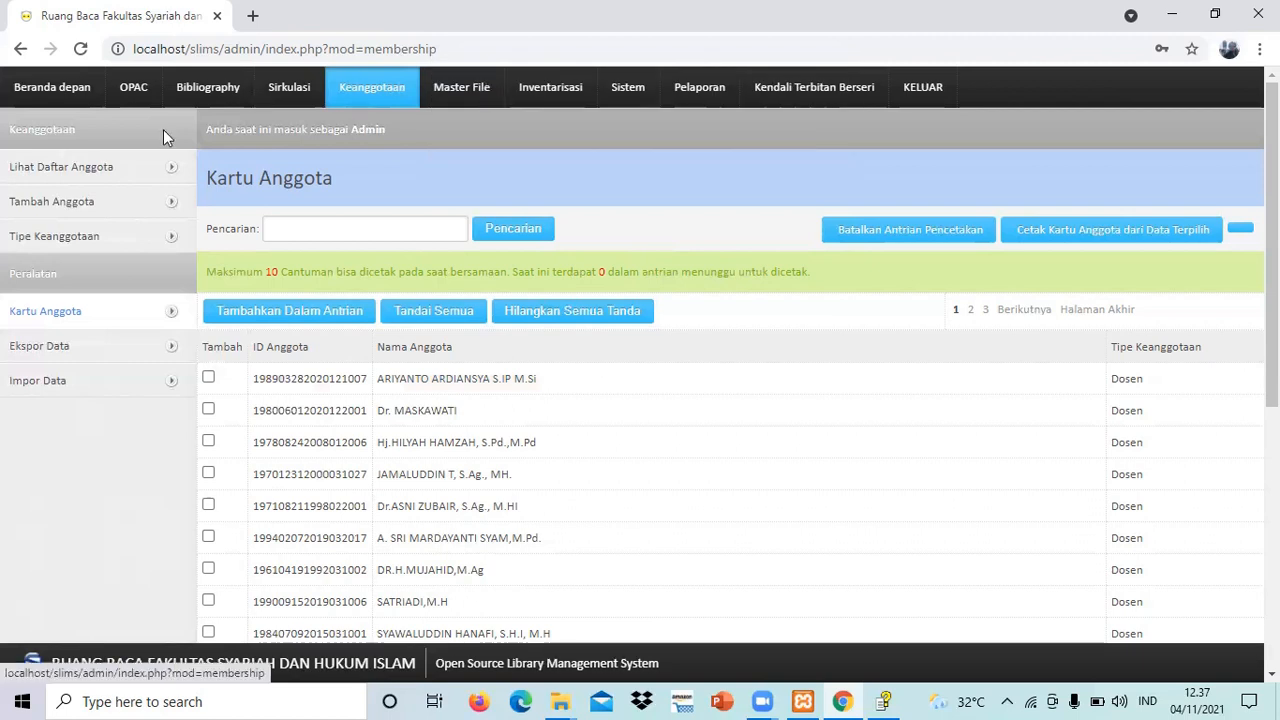
Step: Add the three listed copies of METODE PENELITIAN KUANTITATIF to the bibliography label print queue and generate their labels
{"action": "left_click", "coordinate": [200, 89]}
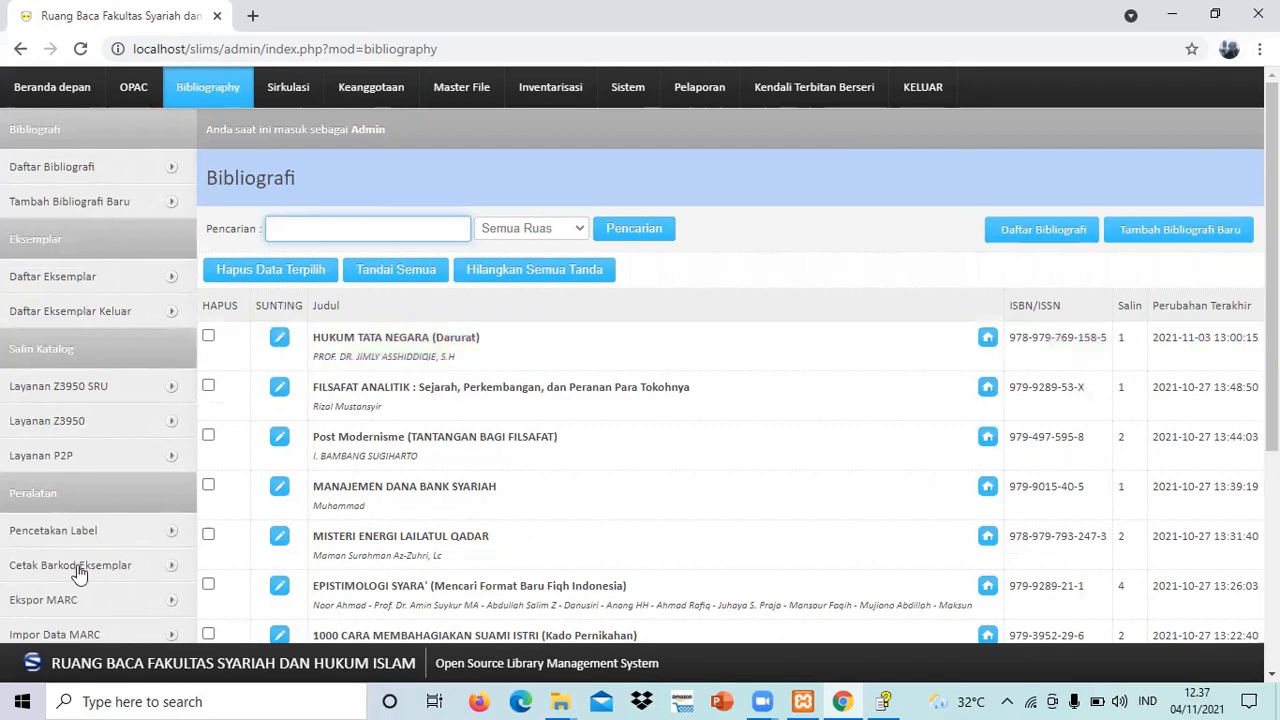
{"action": "left_click", "coordinate": [145, 530]}
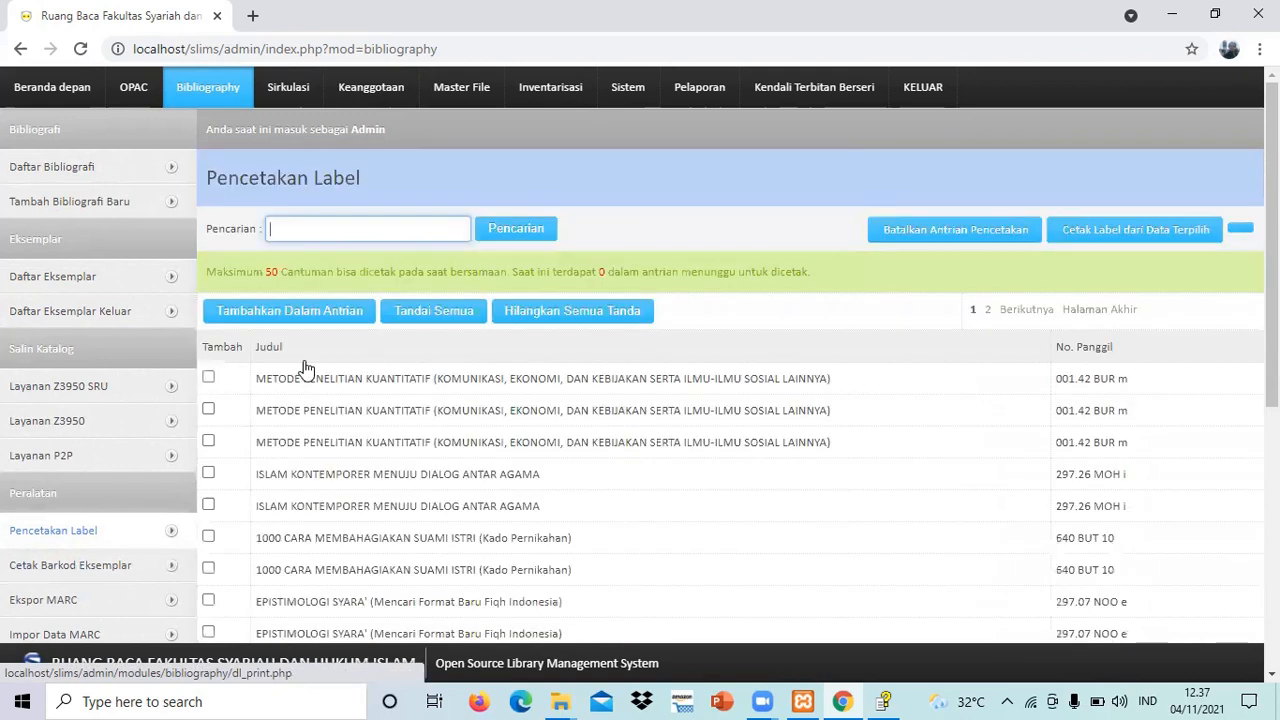
{"action": "left_click", "coordinate": [660, 392]}
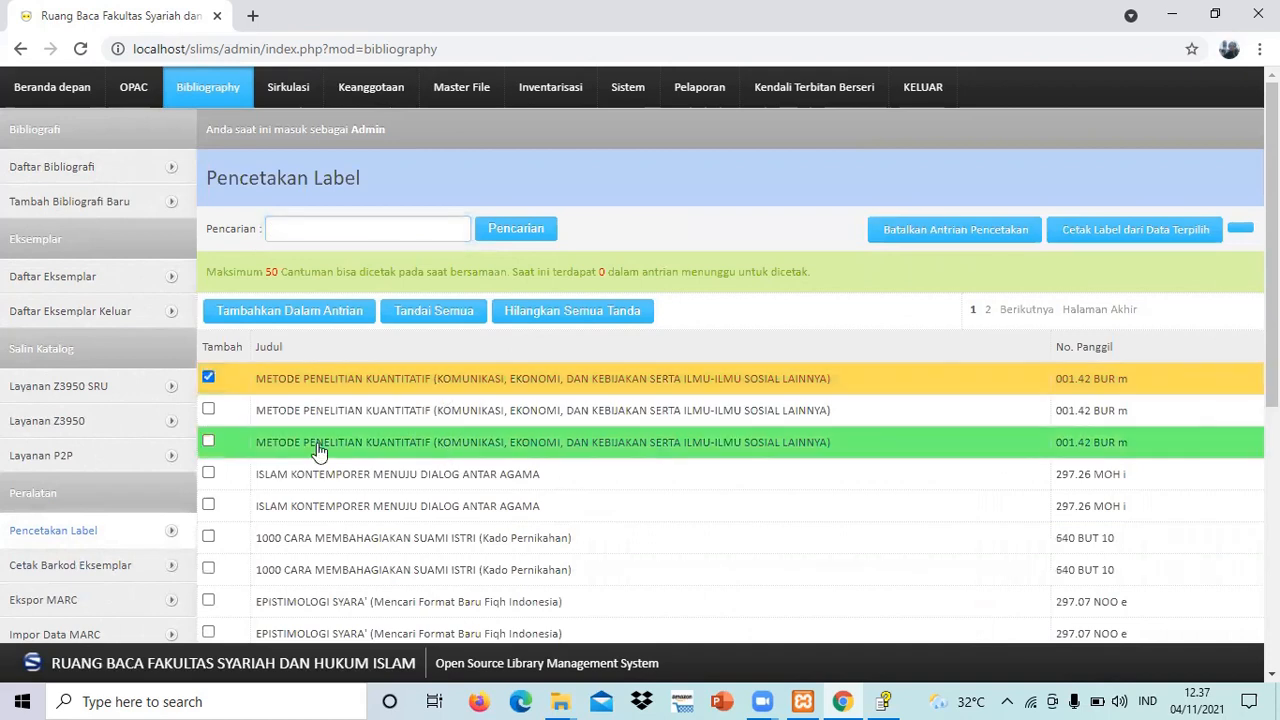
{"action": "left_click", "coordinate": [204, 413]}
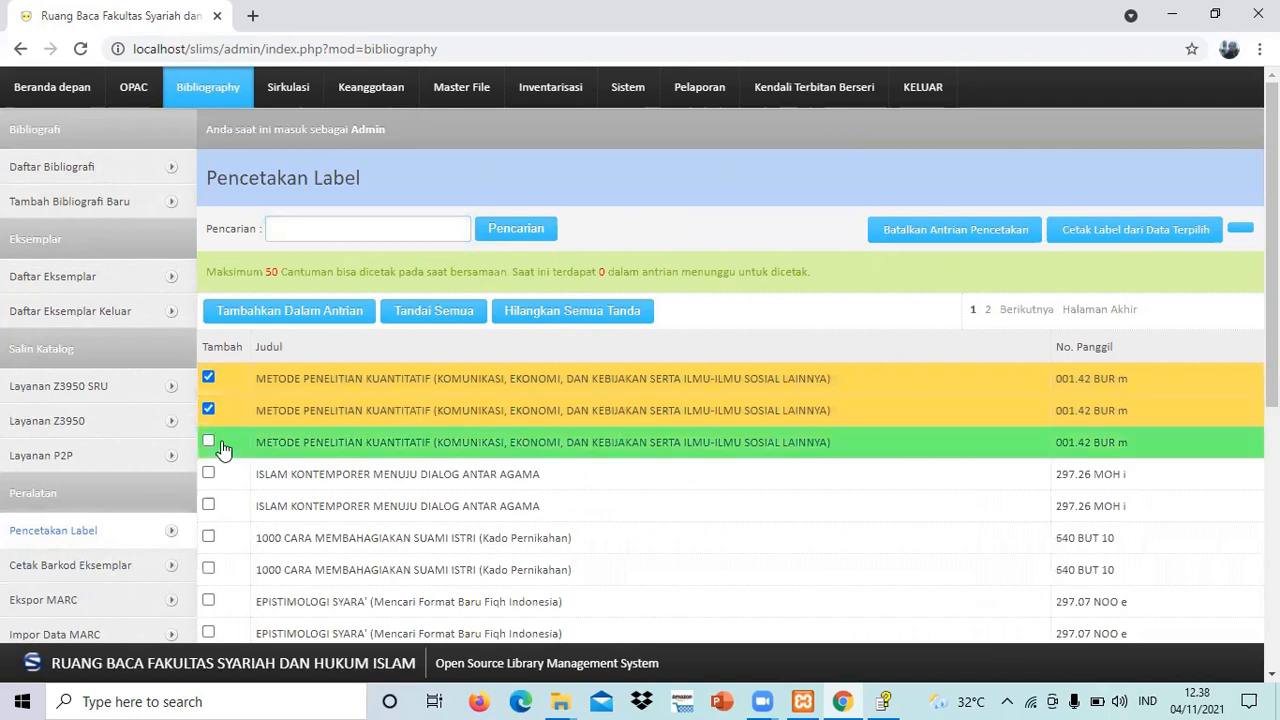
{"action": "left_click", "coordinate": [209, 442]}
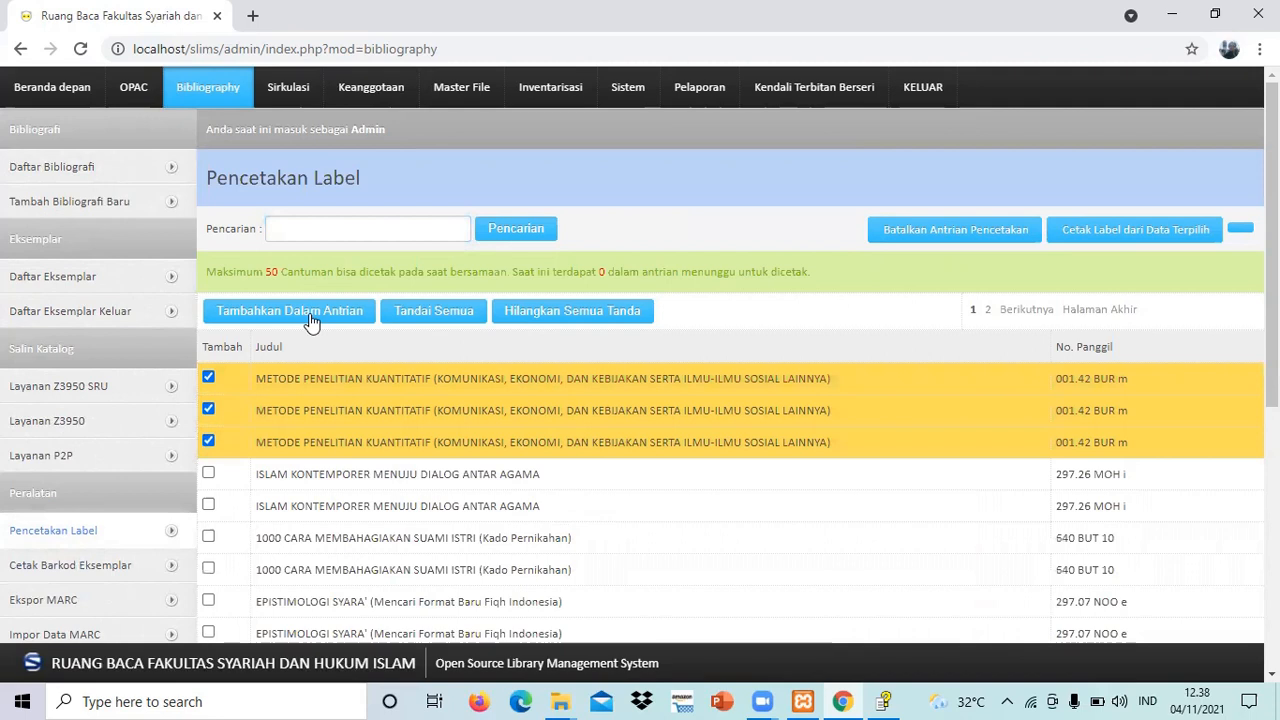
{"action": "left_click", "coordinate": [309, 312]}
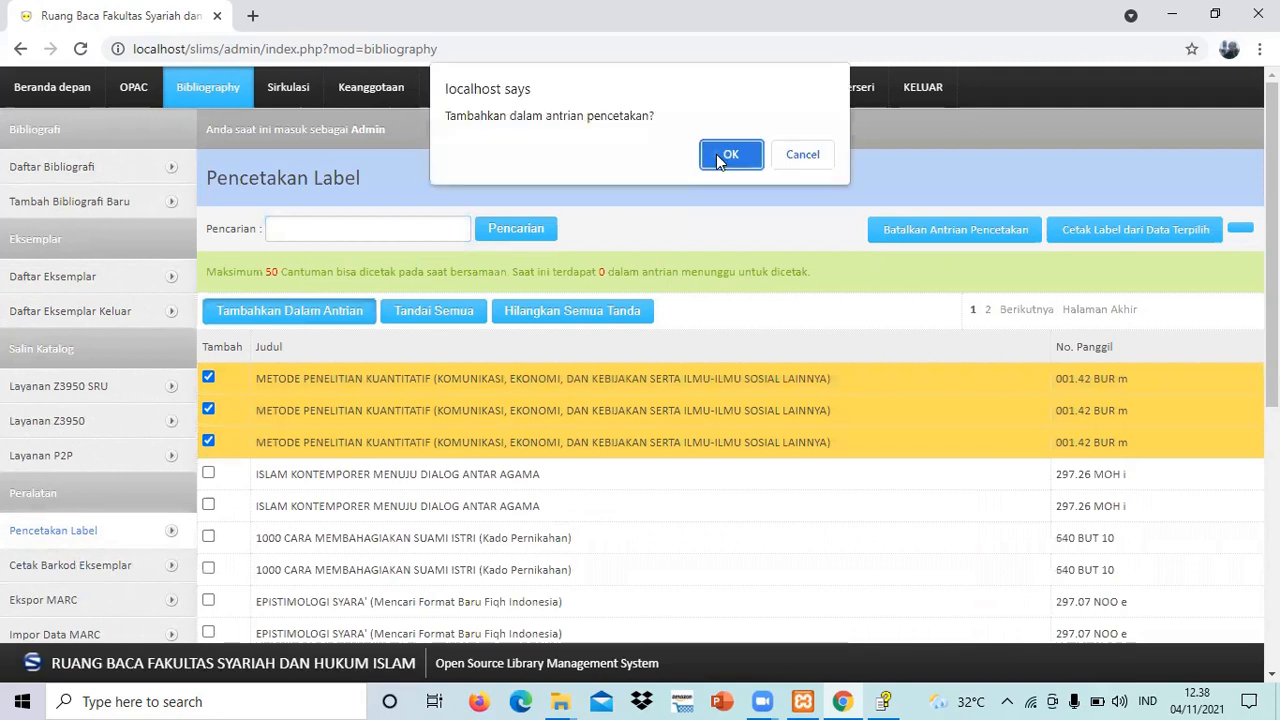
{"action": "left_click", "coordinate": [718, 156]}
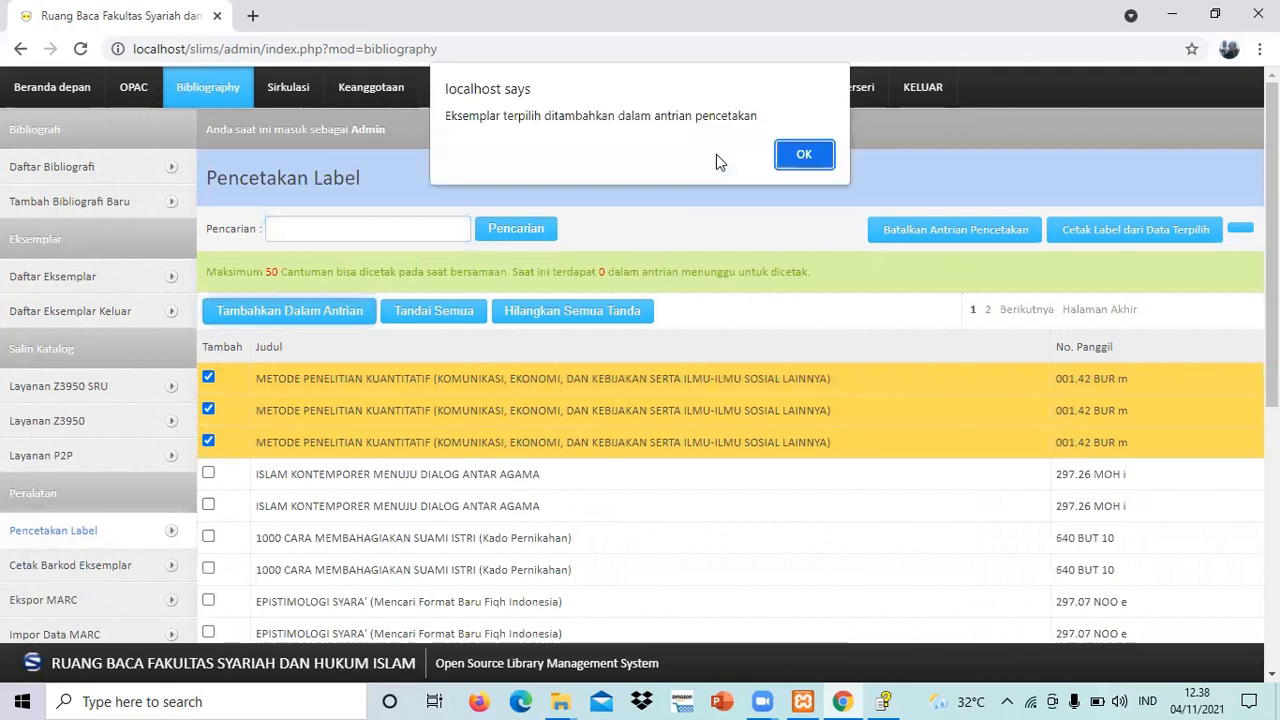
{"action": "left_click", "coordinate": [818, 160]}
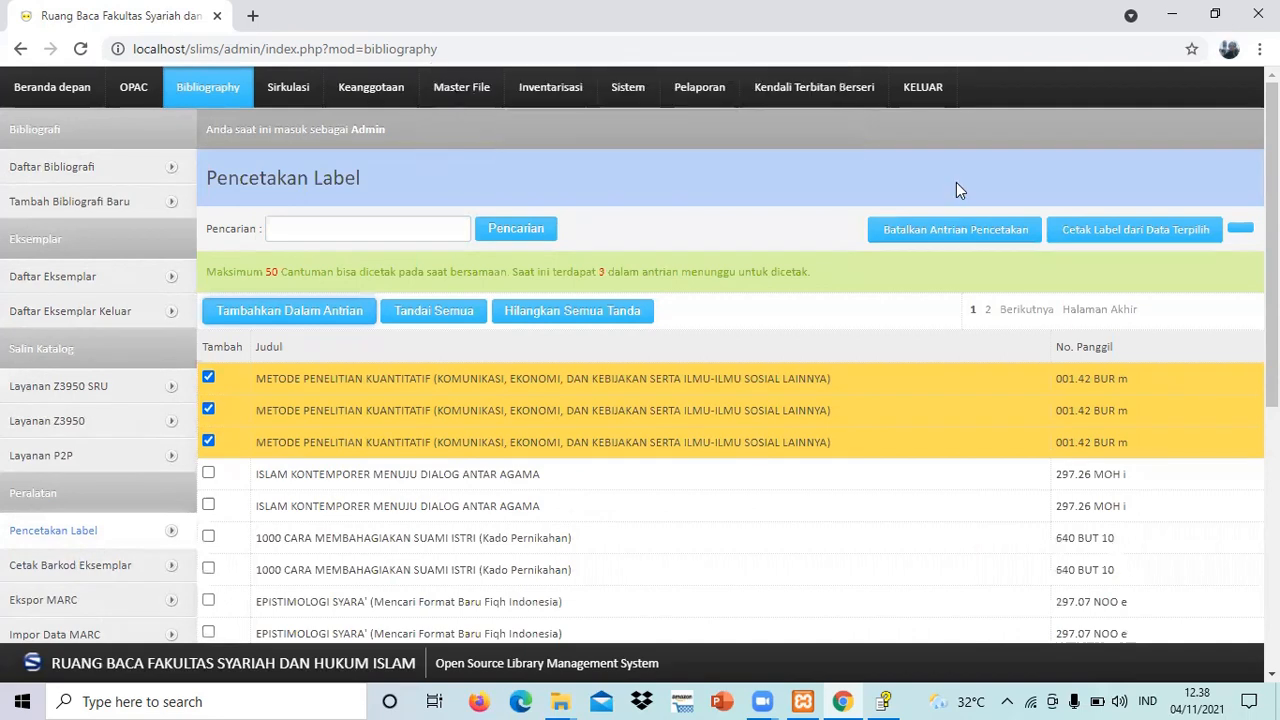
{"action": "left_click", "coordinate": [1117, 233]}
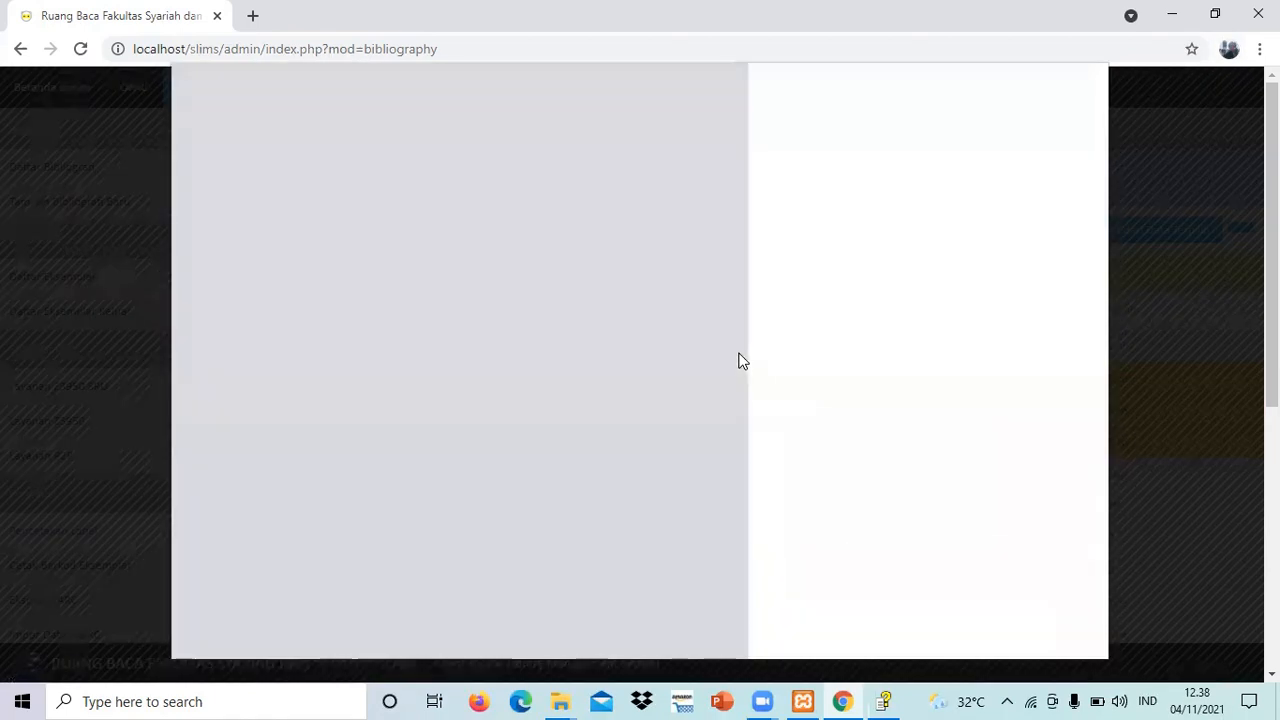
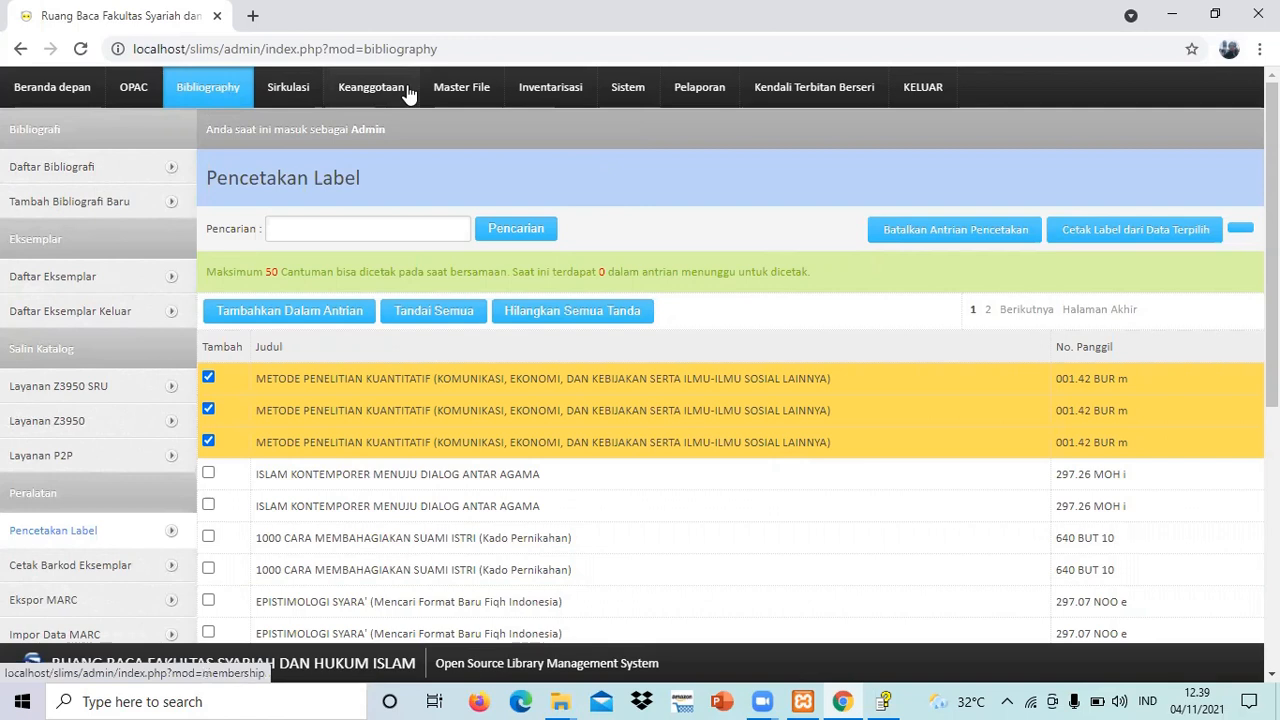
Step: Open the database backup page in the system module and try to start a new backup
{"action": "left_click", "coordinate": [628, 88]}
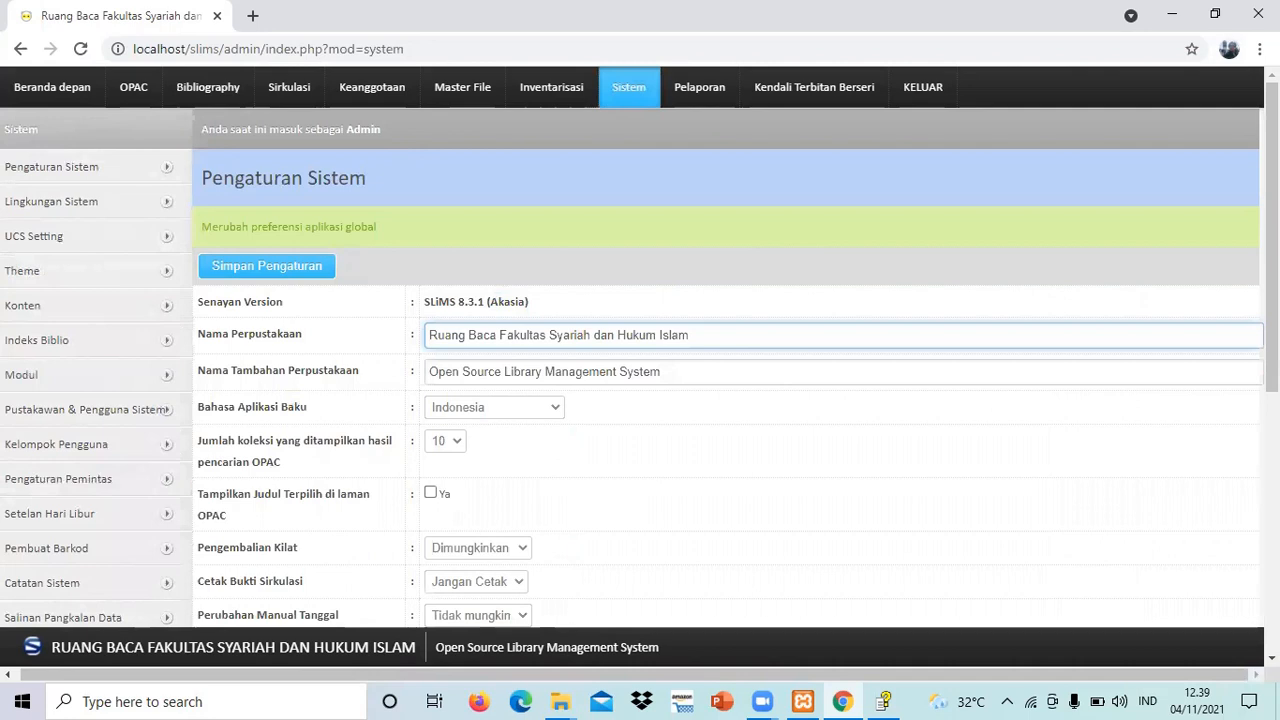
{"action": "scroll", "coordinate": [730, 400], "scroll_direction": "down", "scroll_amount": 2}
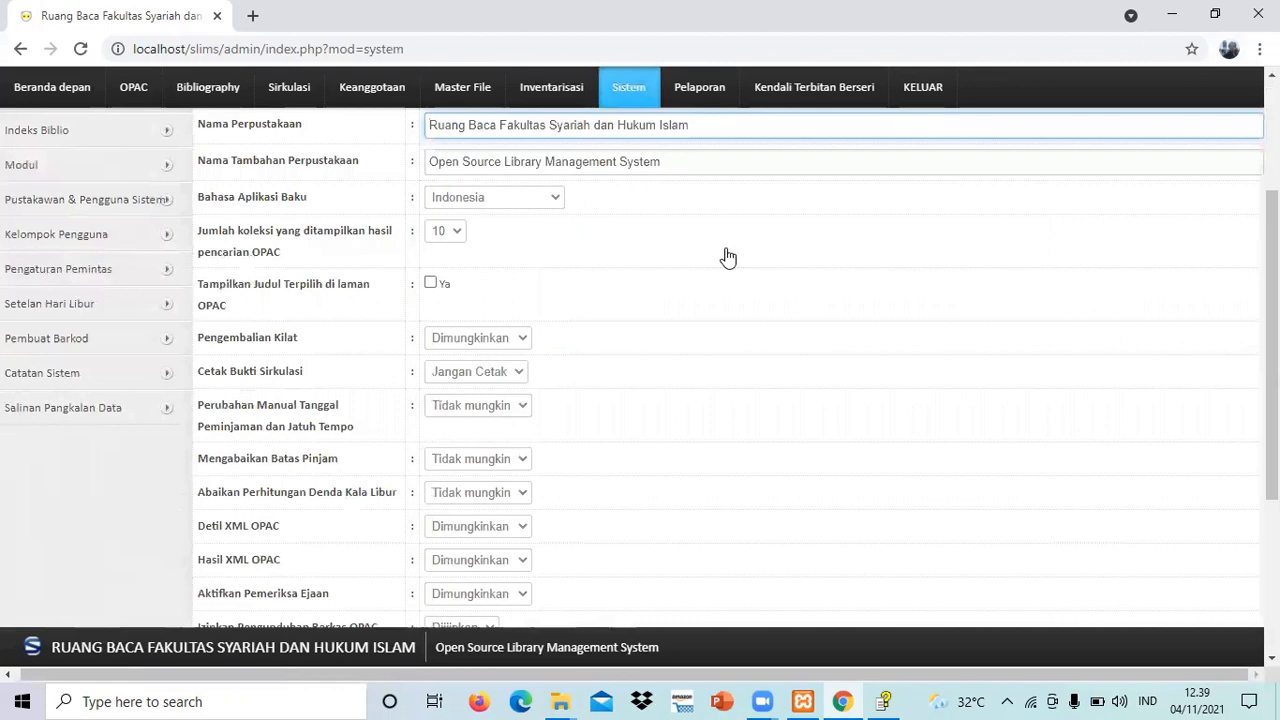
{"action": "left_click", "coordinate": [63, 410]}
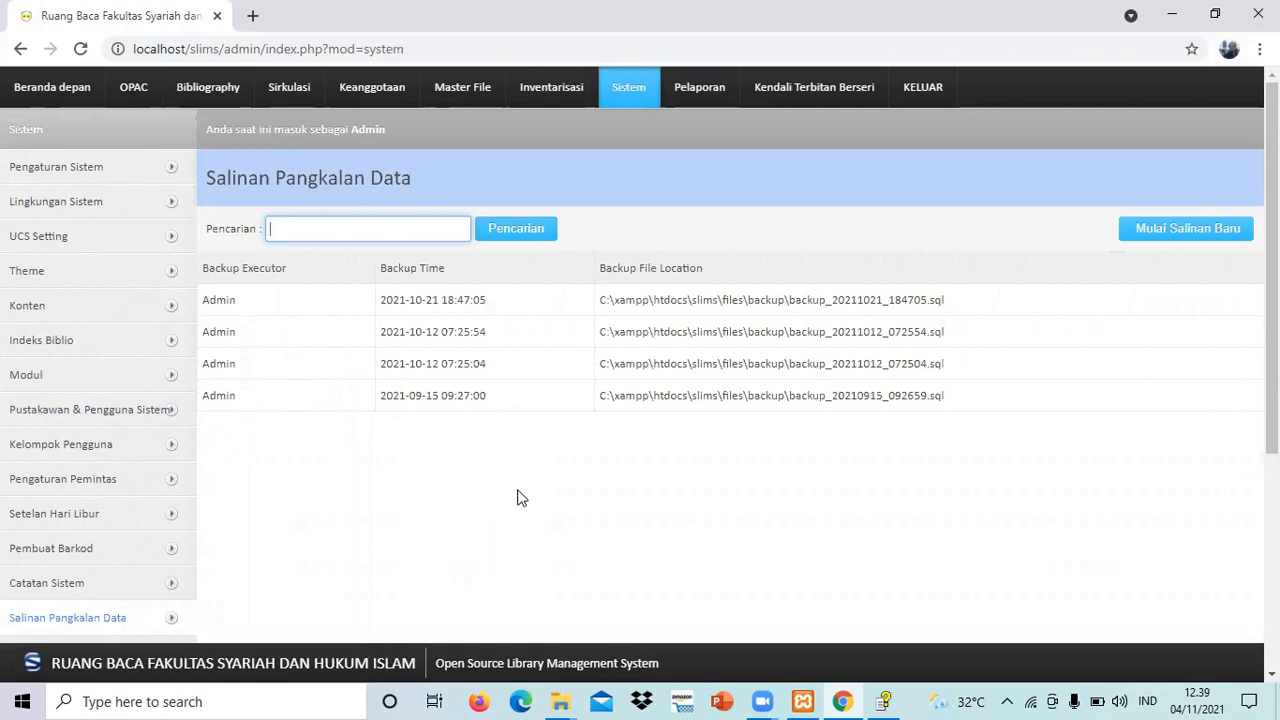
{"action": "left_click", "coordinate": [1147, 234]}
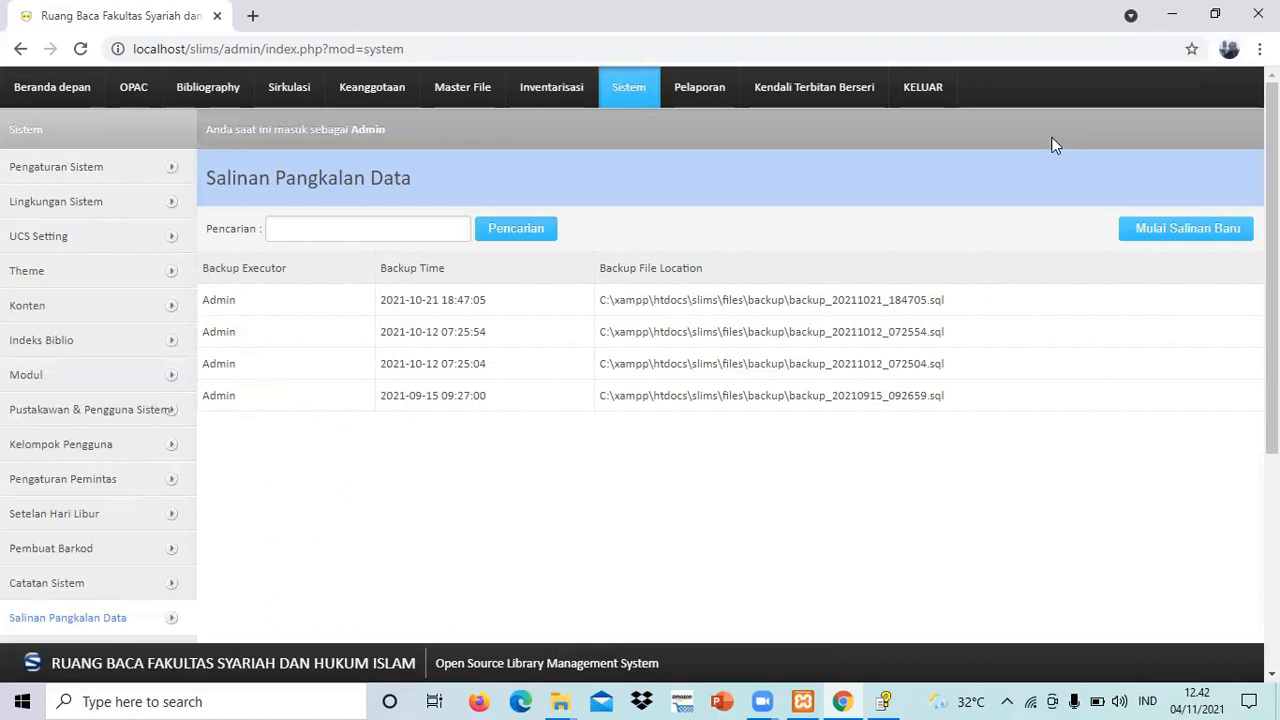
Step: Log out of the library administration area
{"action": "left_click", "coordinate": [930, 95]}
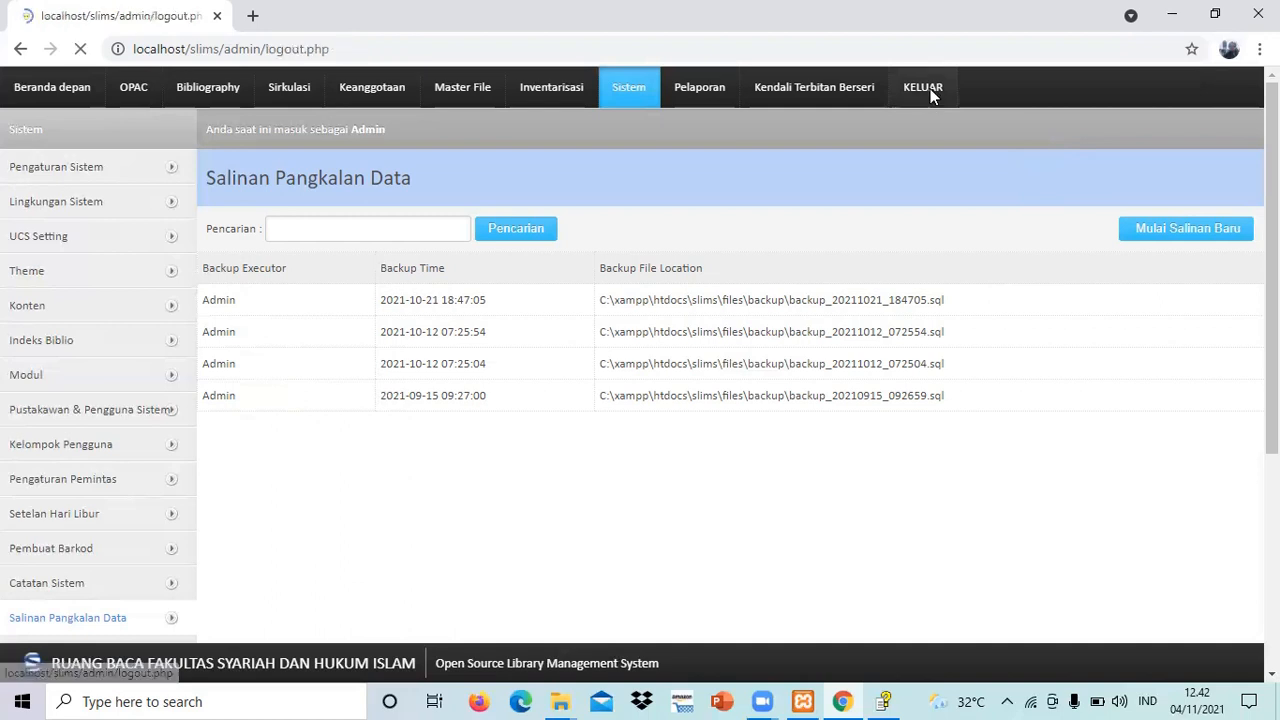